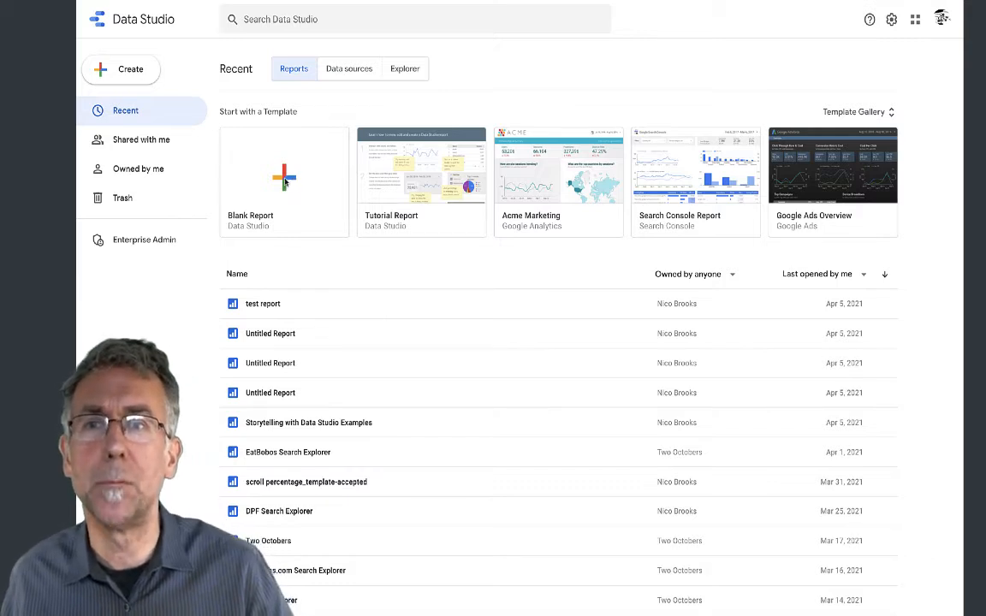
Create a blank report connected to Google Analytics' Two Octobers UA property, All Web Site Data view, and move its table toward the page's middle.
left_click(283, 183)
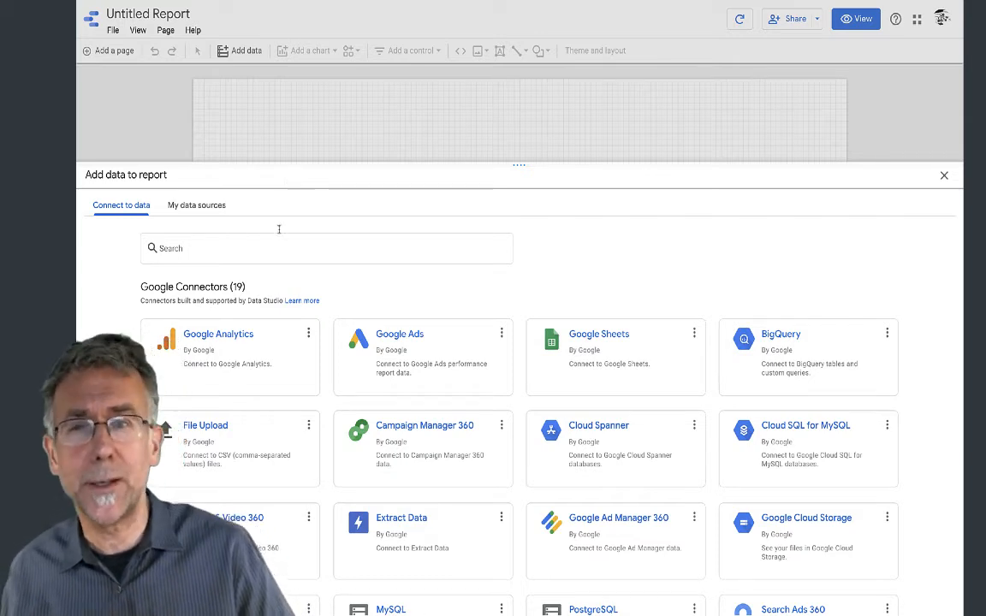
left_click(223, 350)
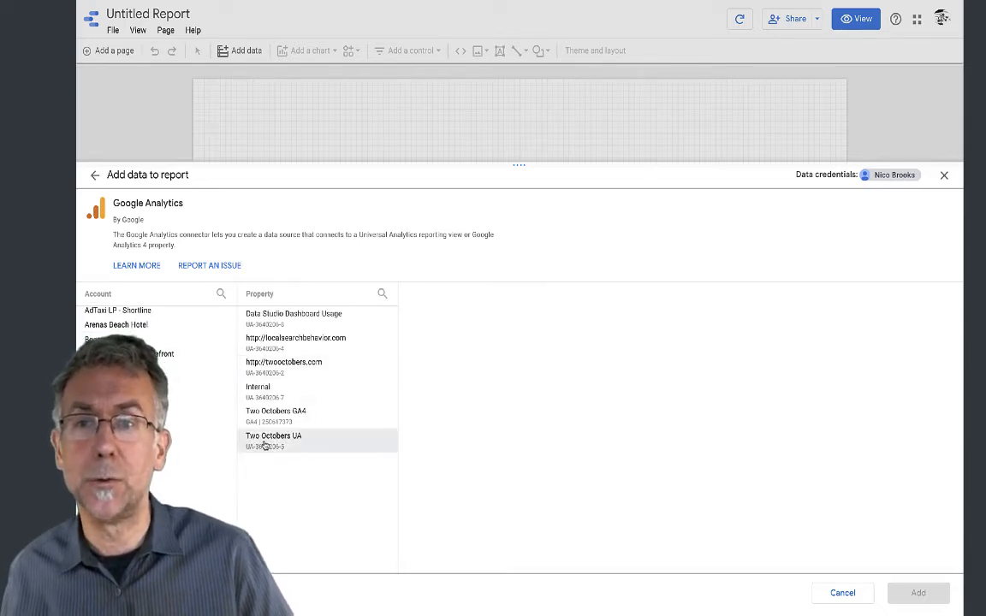
left_click(280, 437)
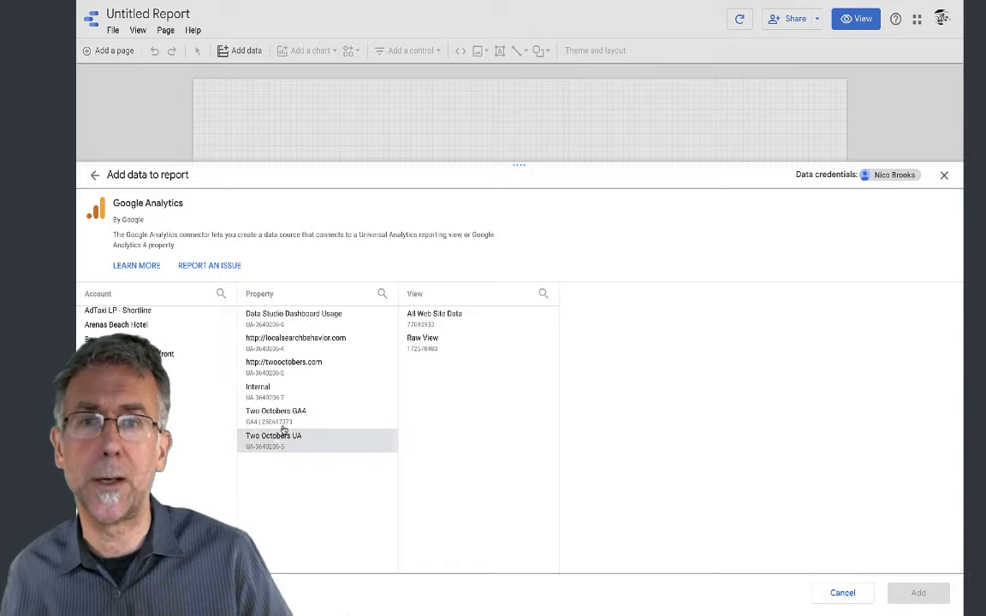
left_click(418, 319)
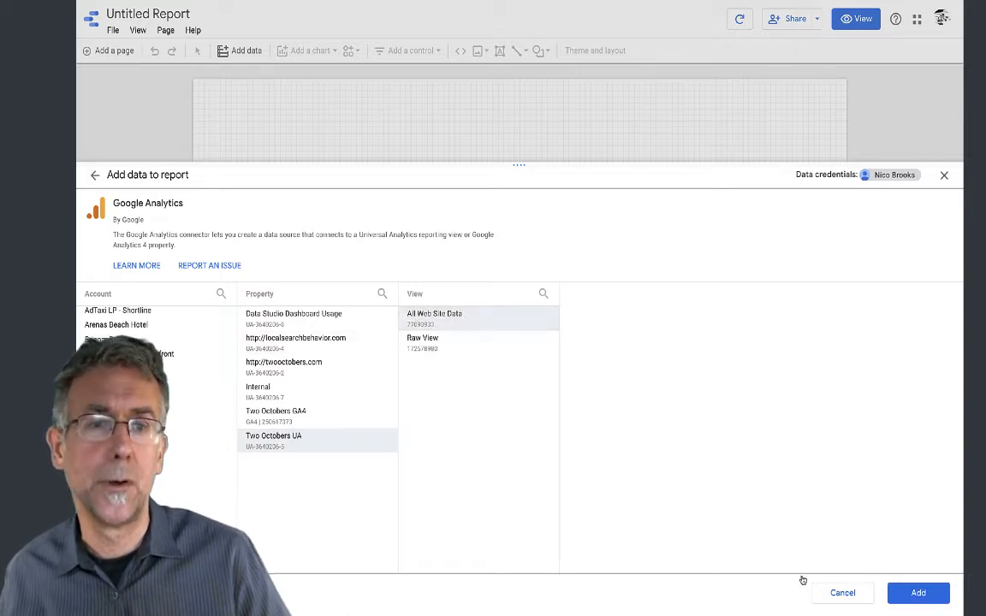
left_click(919, 593)
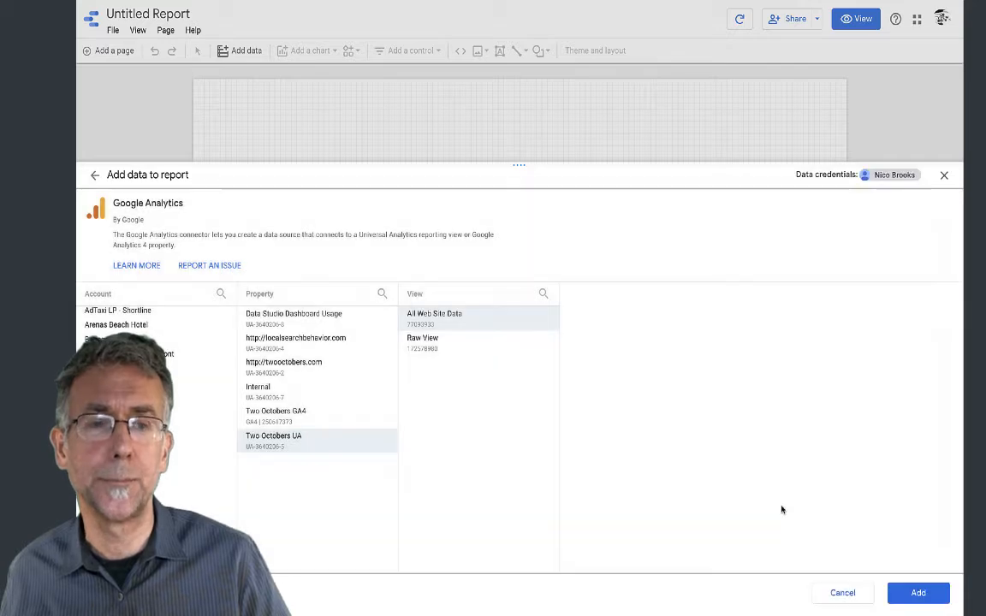
left_click(898, 592)
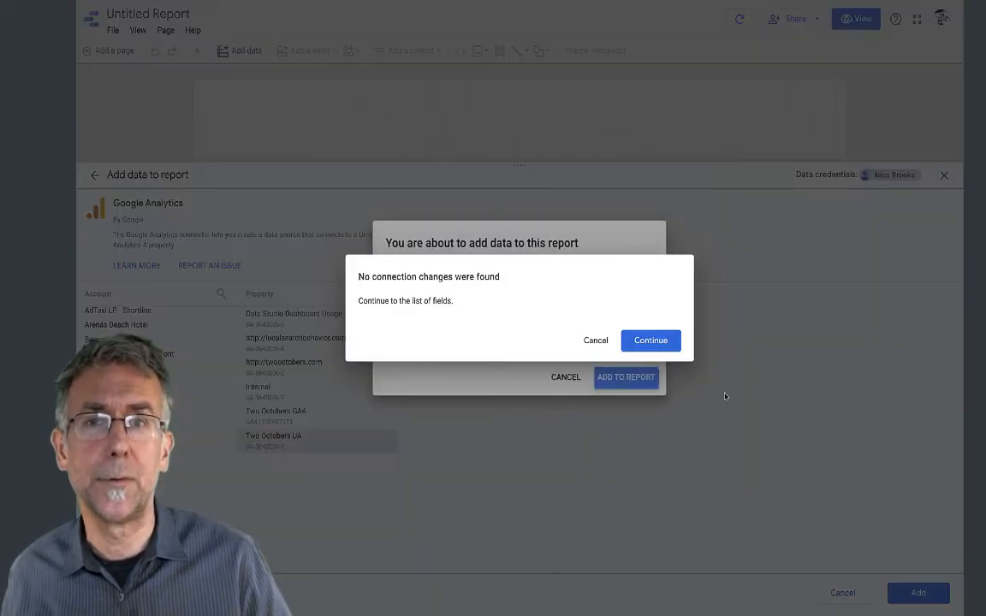
left_click(649, 341)
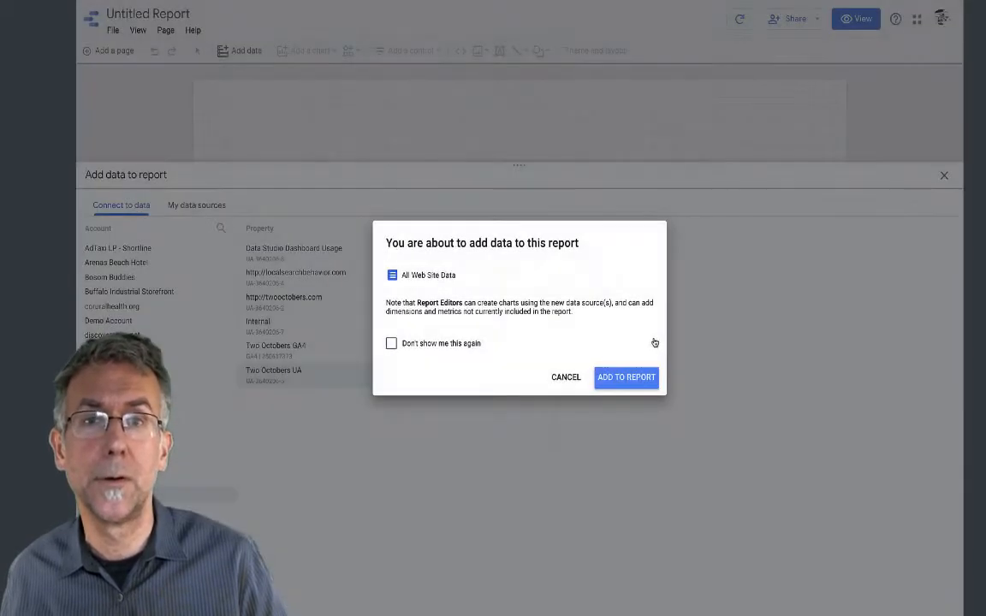
left_click(637, 382)
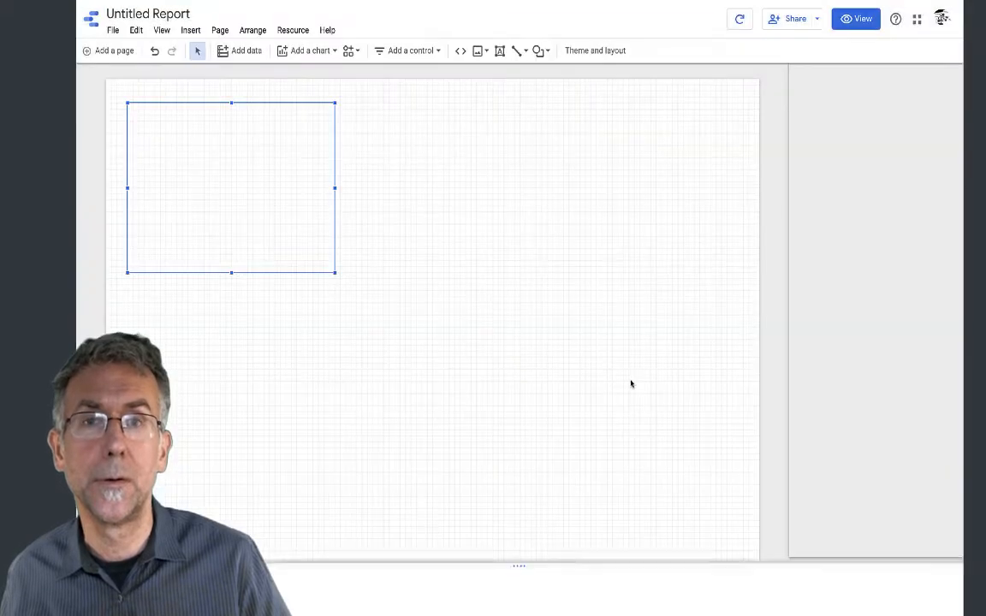
left_click_drag(268, 184, 377, 292)
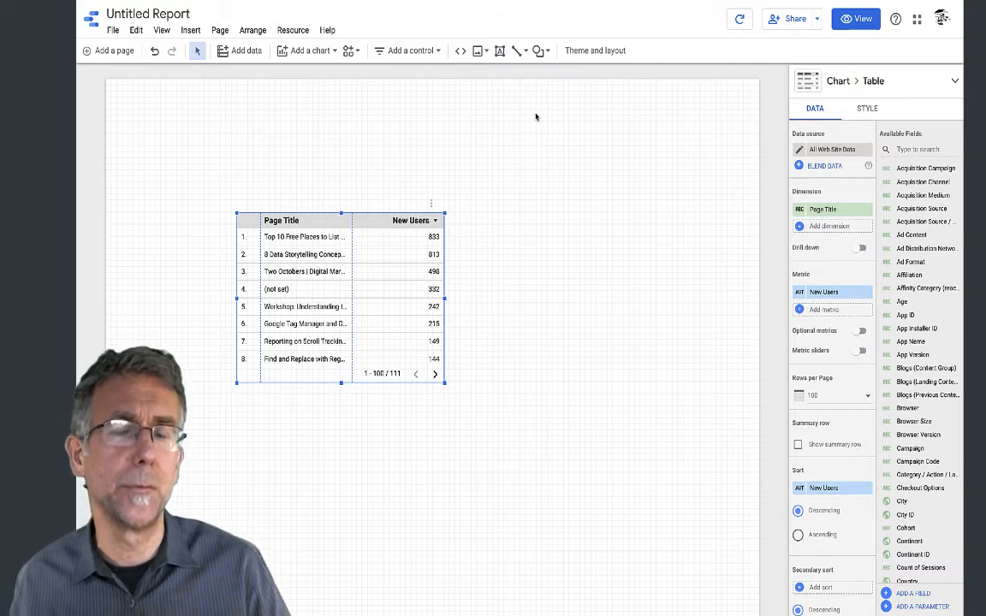
Examine the built-in report themes, from Default through Simple Dark.
left_click(584, 51)
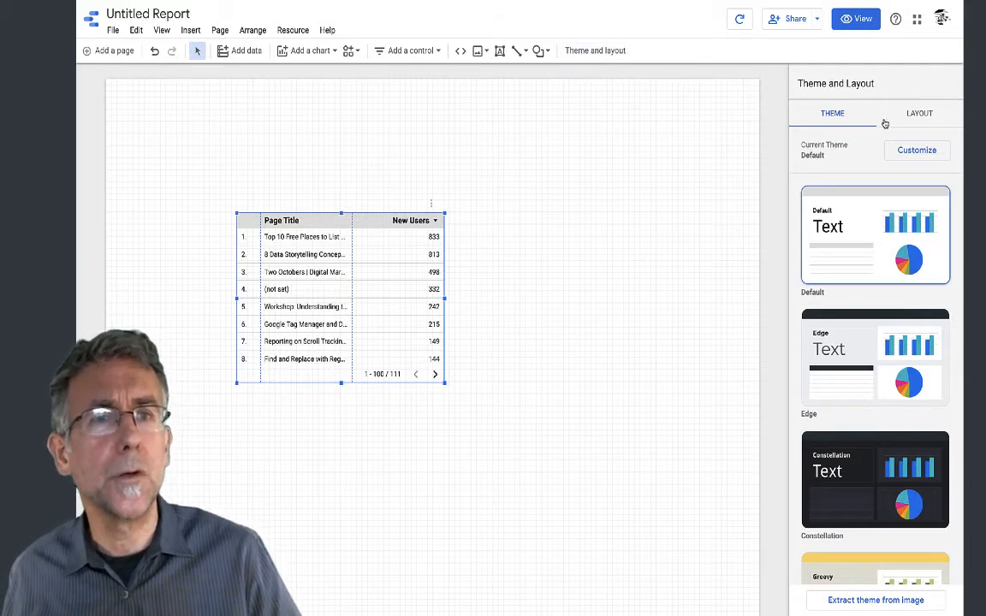
scroll(888, 261, "down", 2)
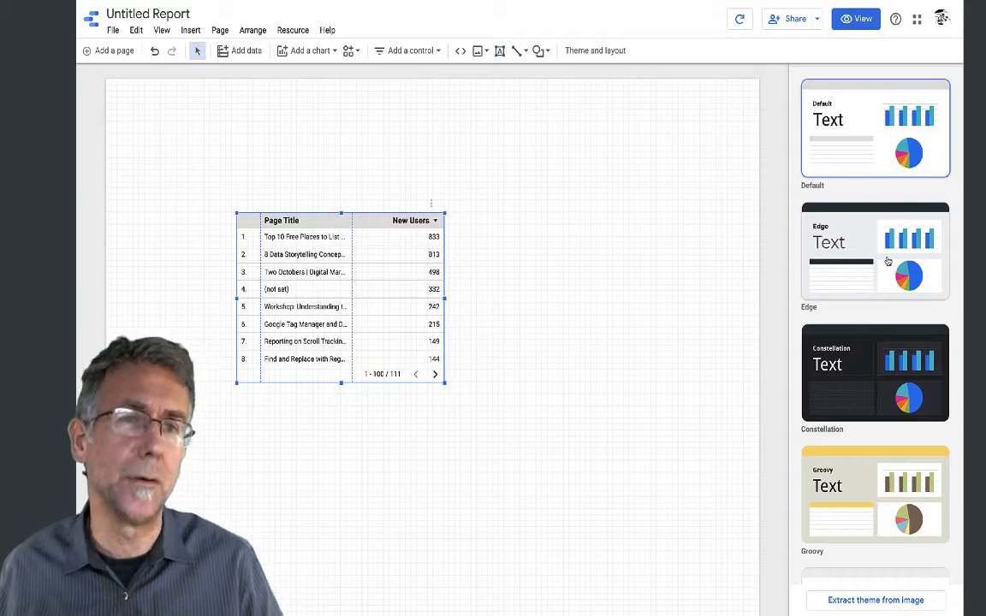
scroll(887, 261, "down", 2)
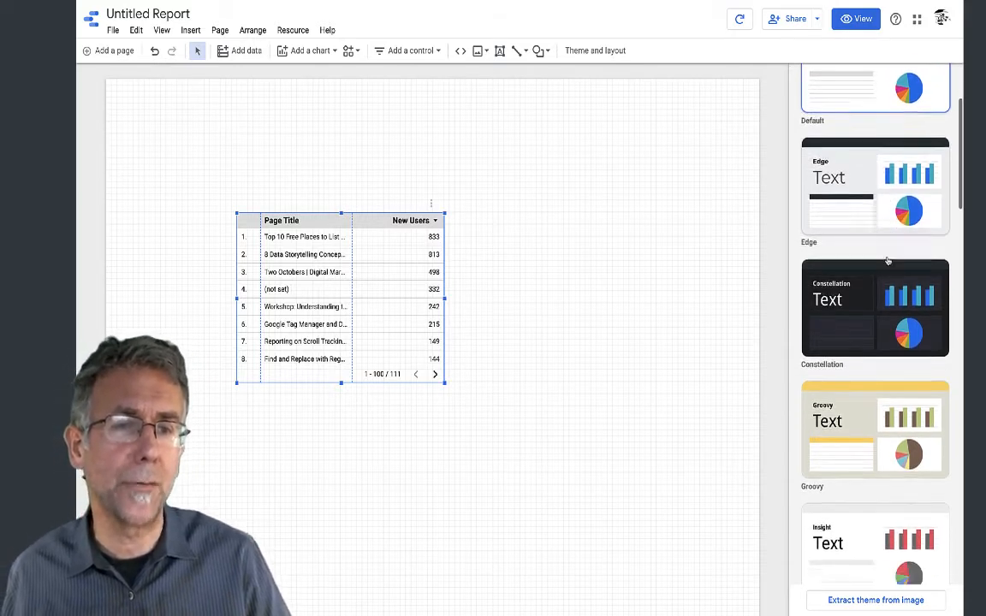
scroll(887, 261, "down", 5)
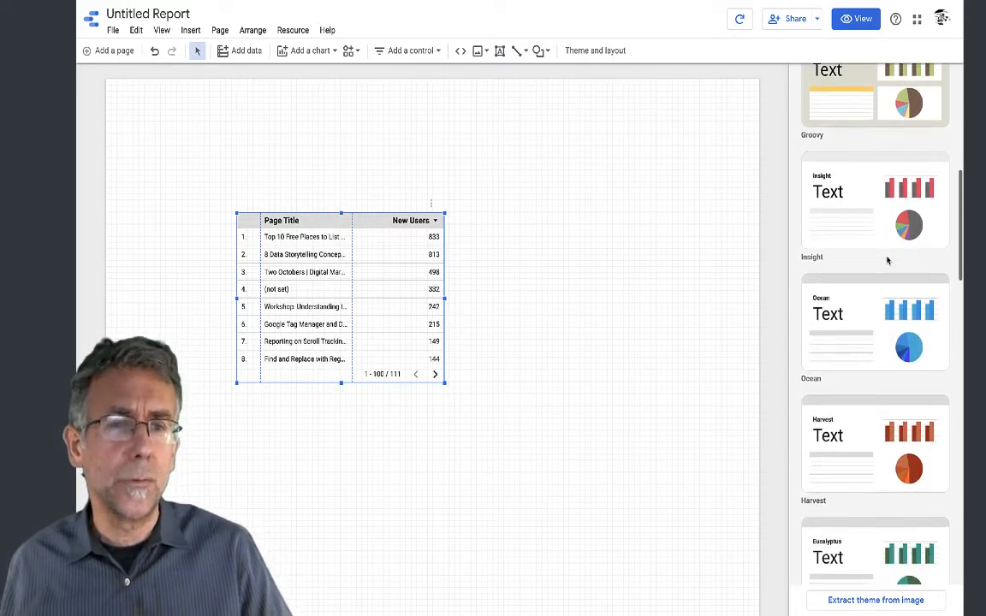
scroll(888, 261, "down", 9)
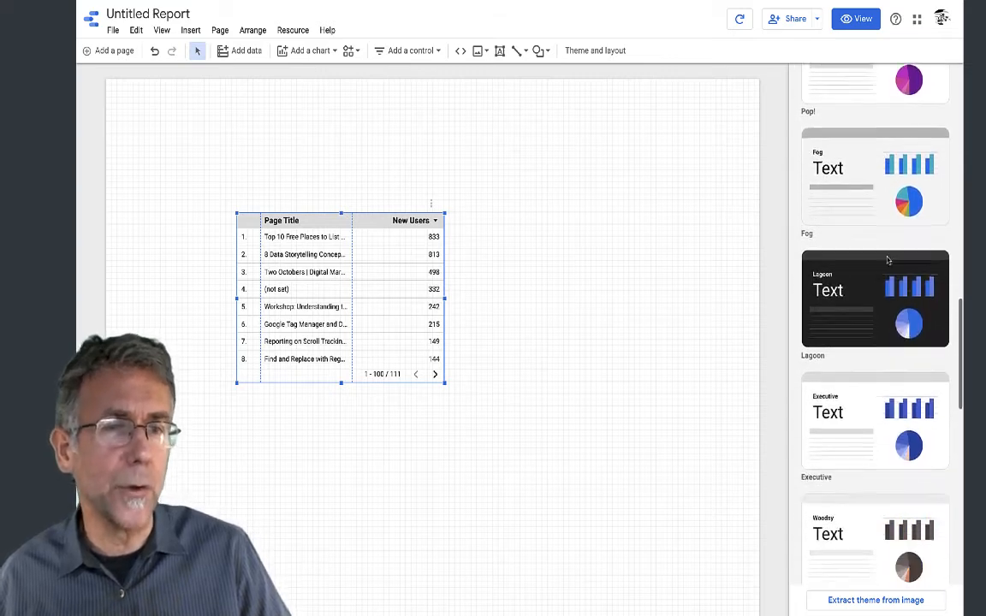
scroll(888, 262, "down", 3)
scroll(890, 257, "up", 5)
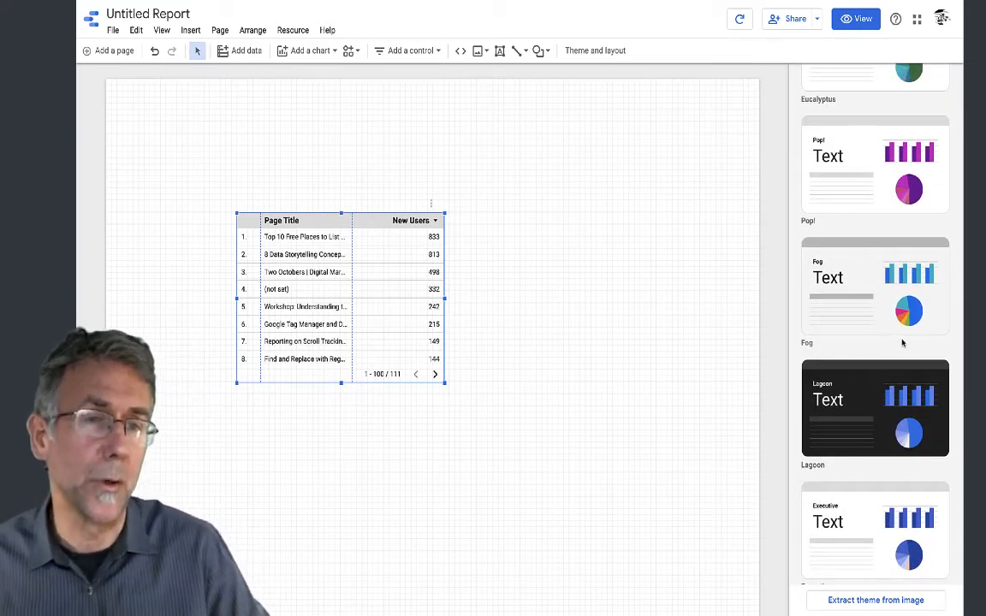
scroll(903, 343, "down", 7)
scroll(902, 342, "down", 5)
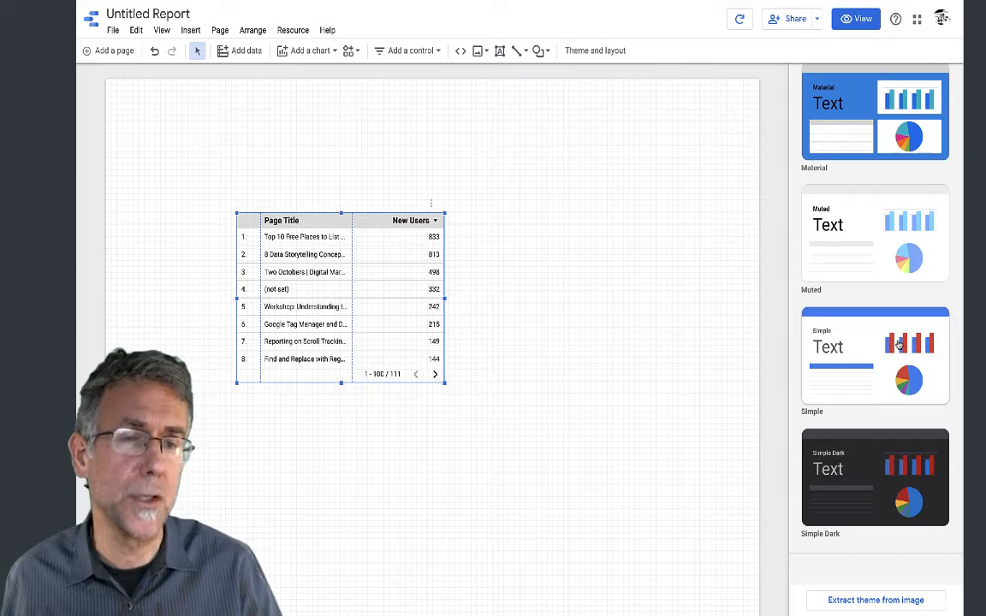
scroll(899, 342, "down", 3)
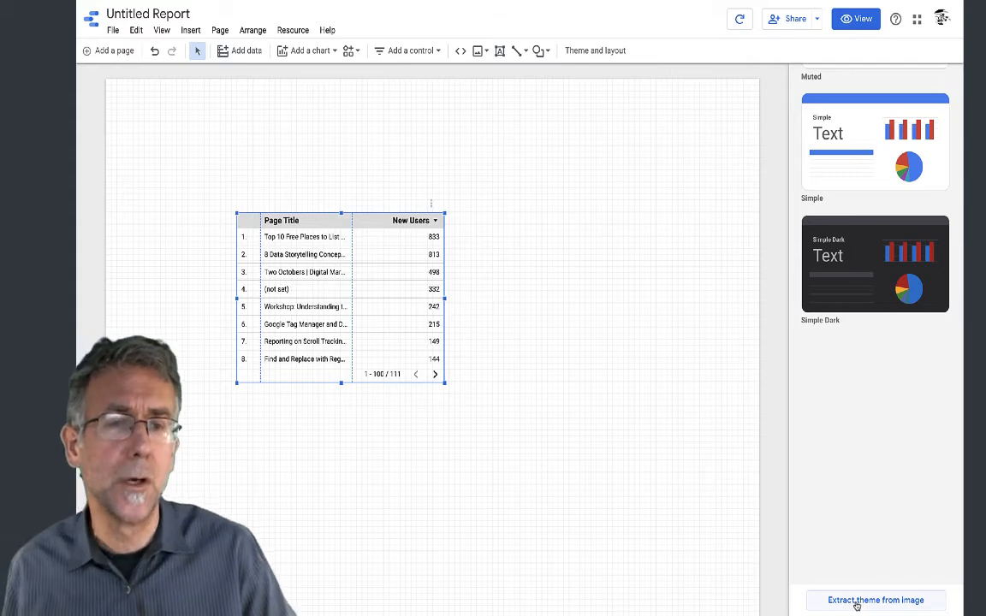
Switch to the Two Octobers website to look at its brand colors, and return to the untitled report.
key("ctrl+Up")
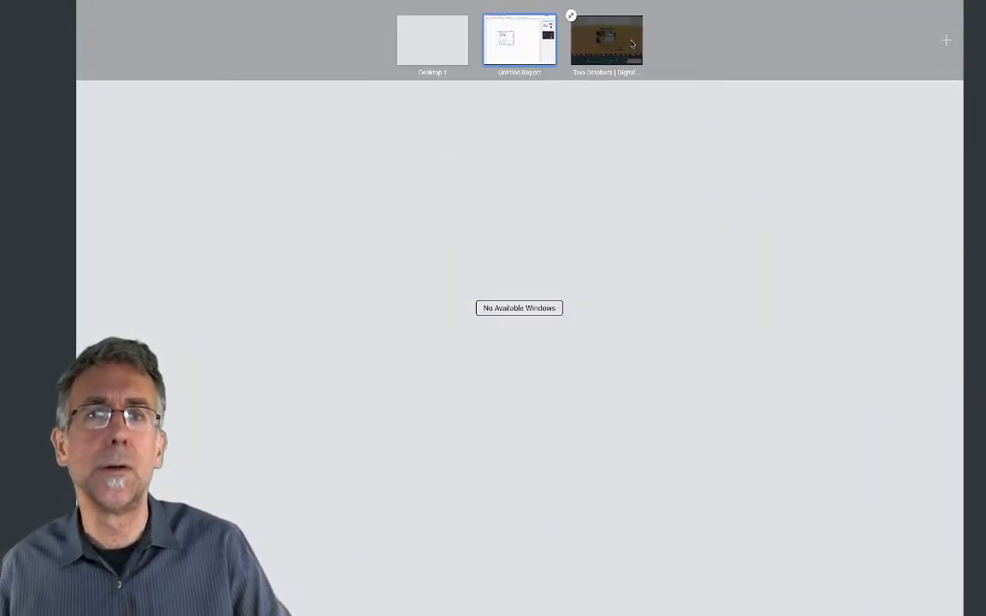
left_click(632, 45)
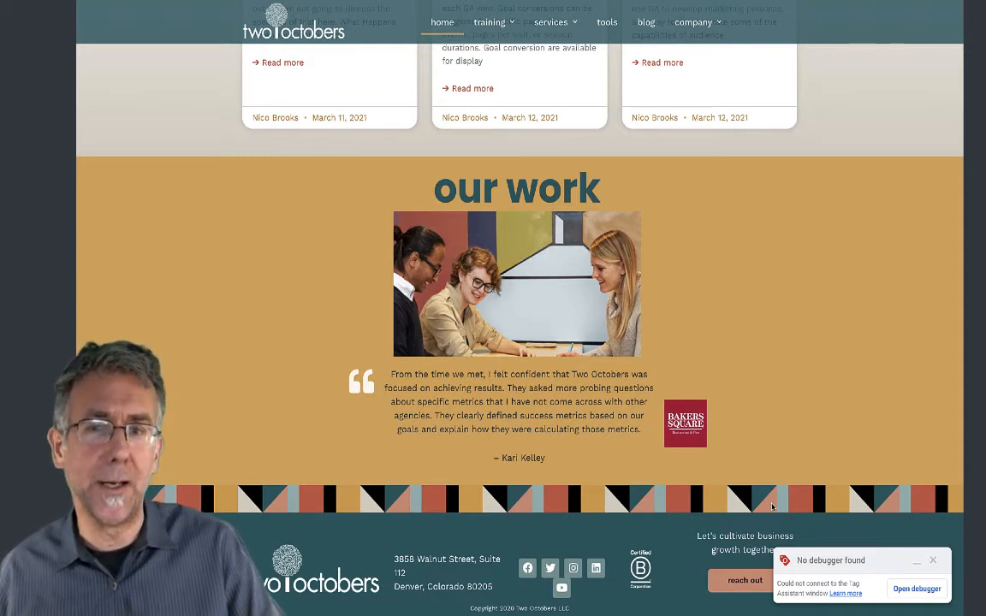
key("ctrl+Up")
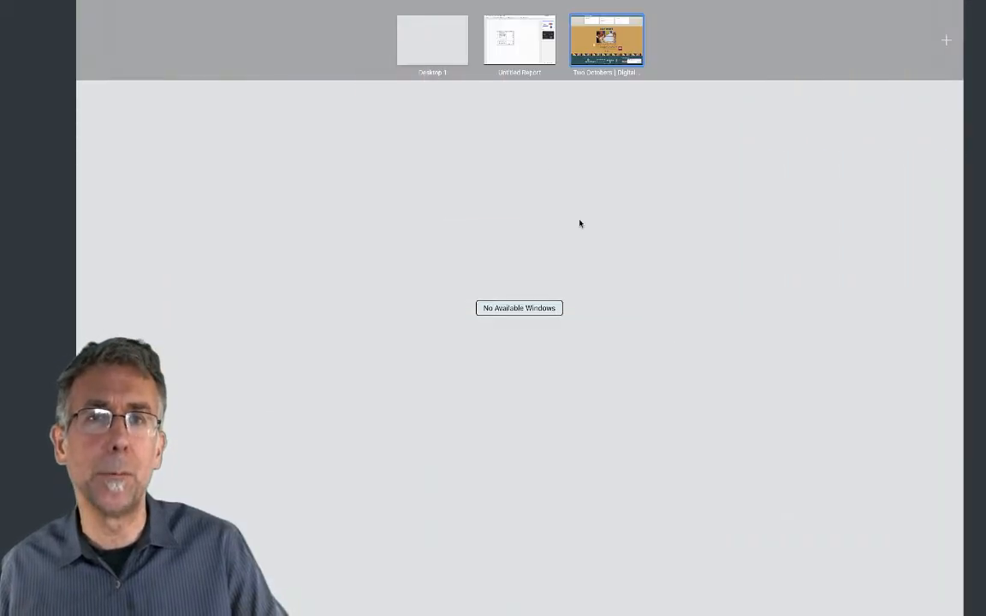
left_click(519, 47)
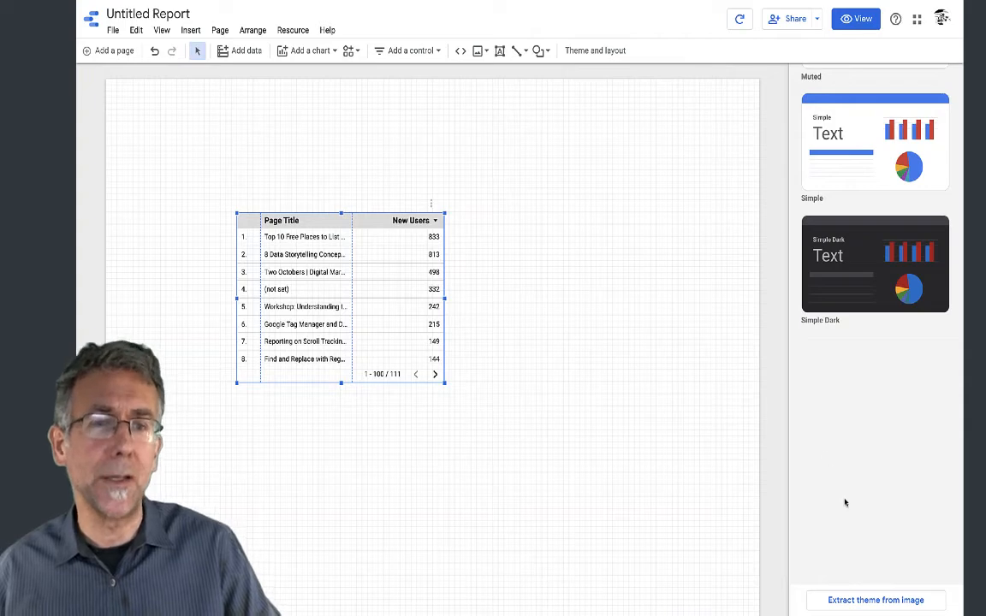
Extract a theme from the image _wayfinder-pattern-large.png in the Logos folder and apply the generated white-background variant.
left_click(871, 603)
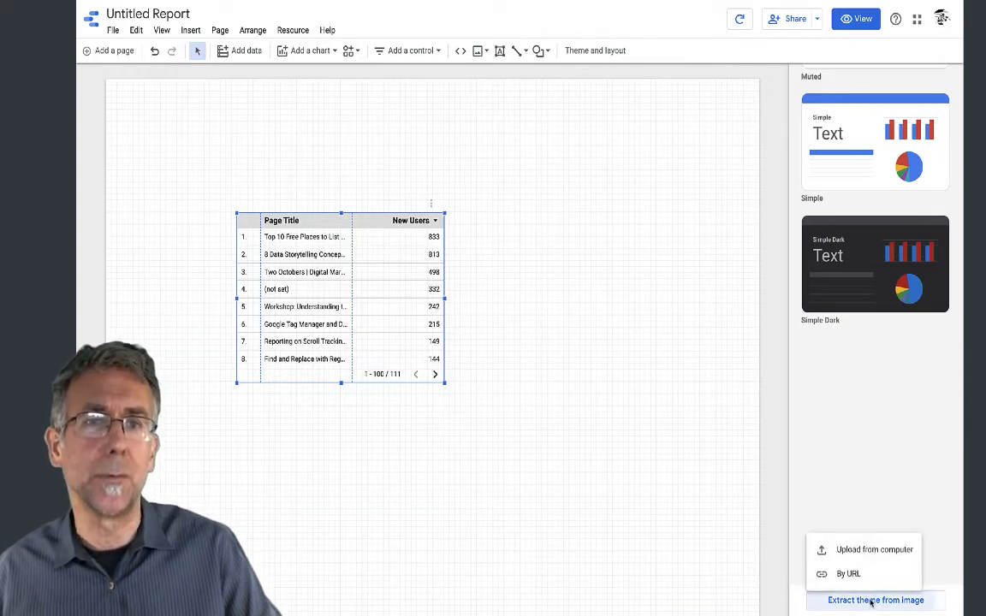
left_click(860, 550)
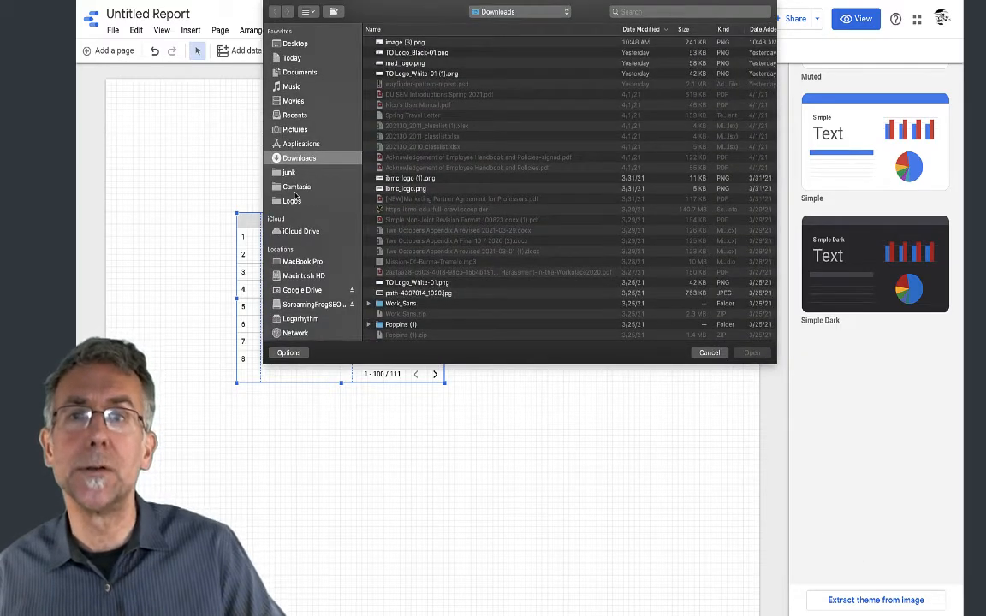
left_click(292, 202)
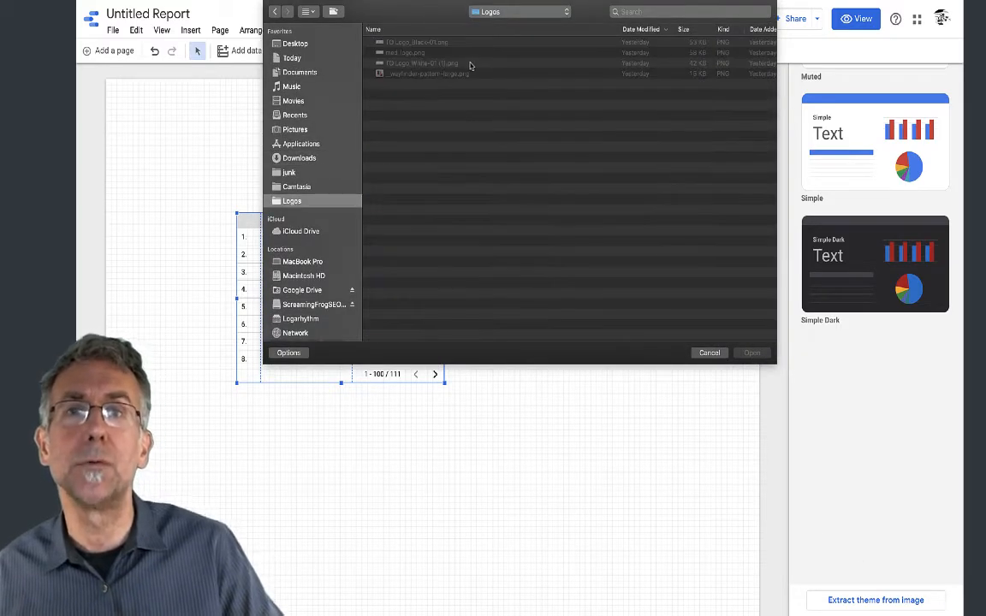
left_click(431, 74)
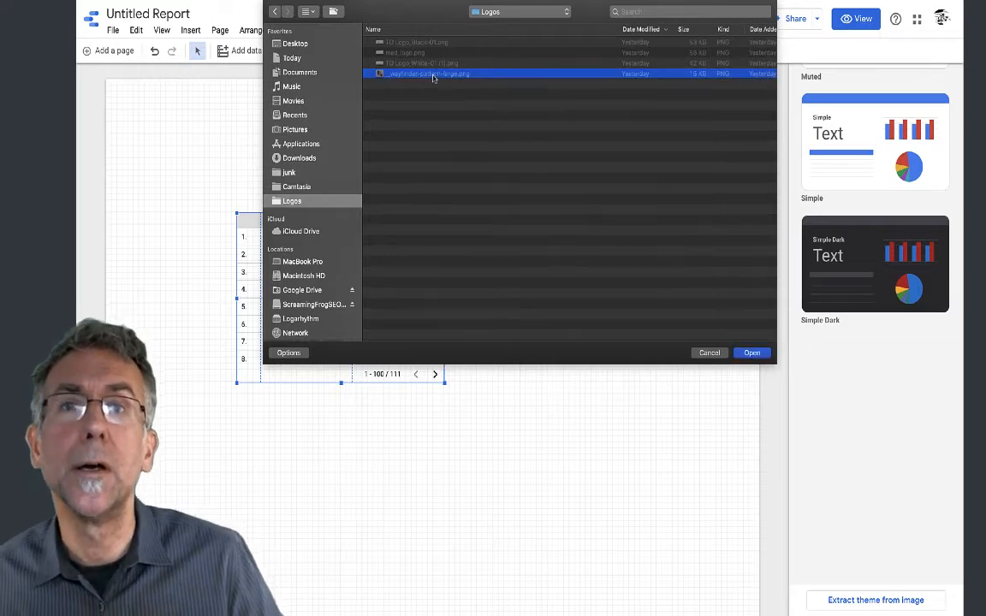
left_click(750, 352)
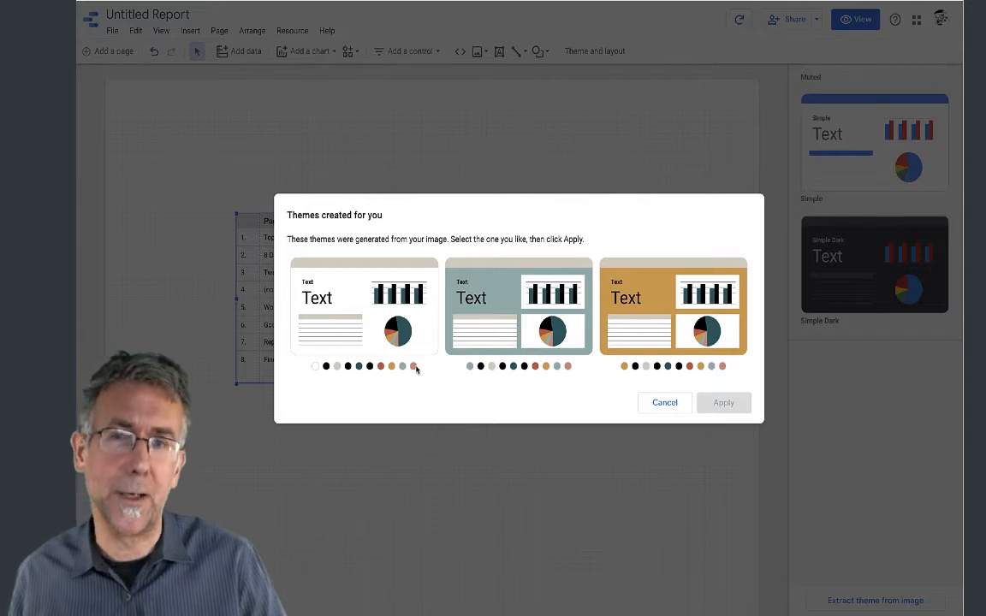
left_click(356, 293)
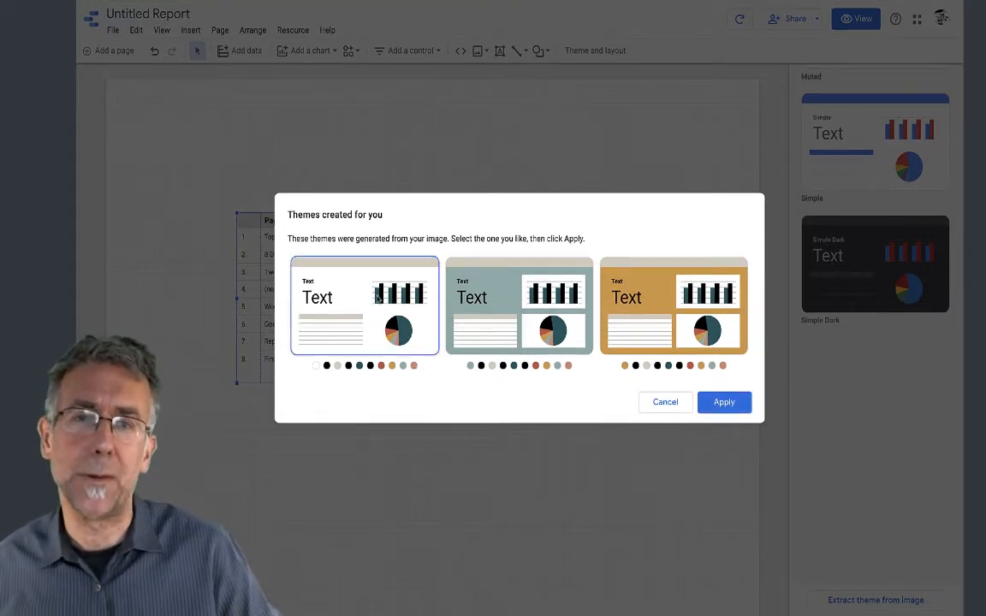
left_click(726, 406)
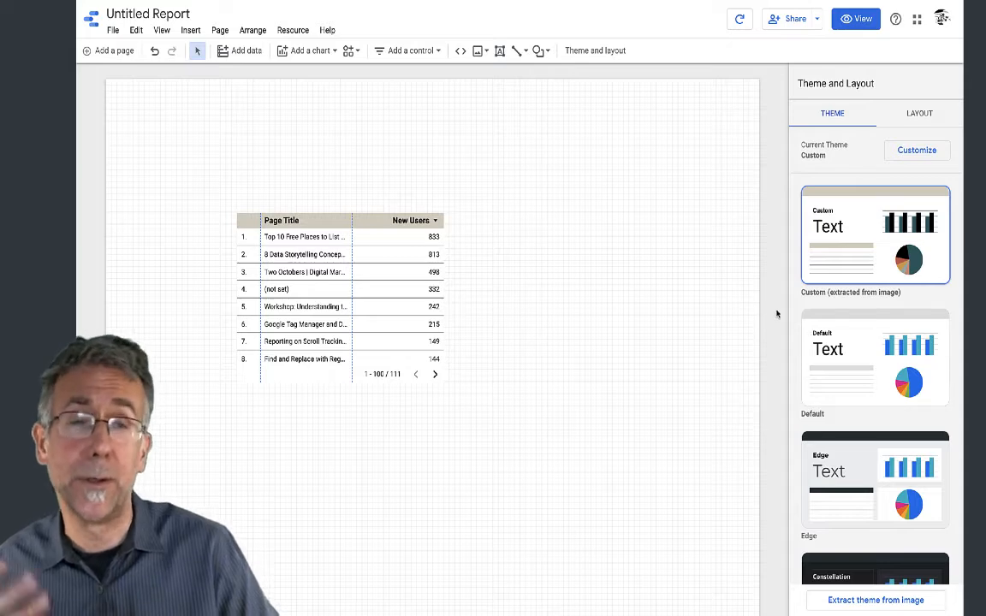
Customize the current theme by setting the primary text style's font to Montserrat, and close the theme editor.
left_click(918, 152)
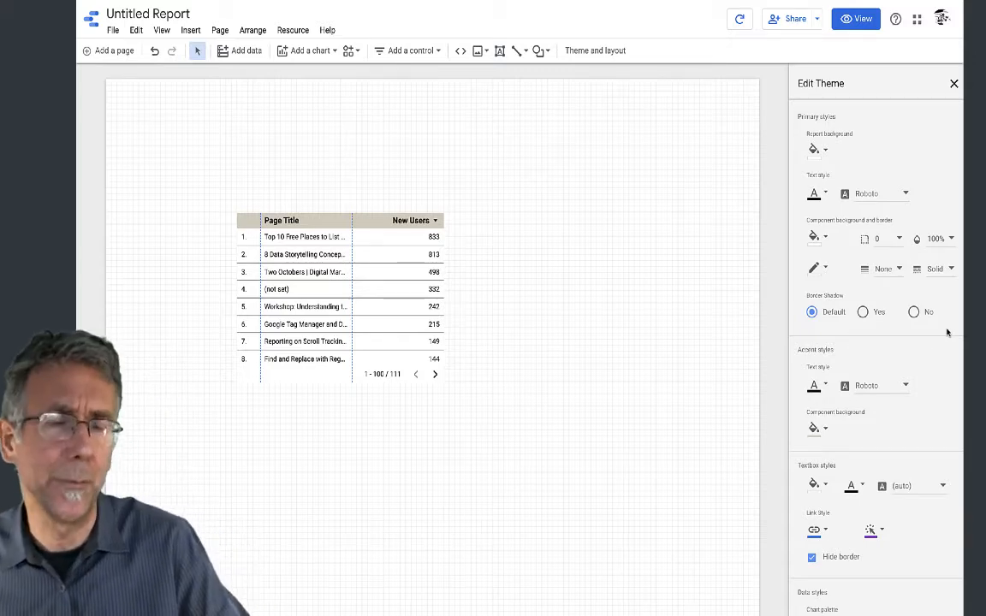
left_click(906, 195)
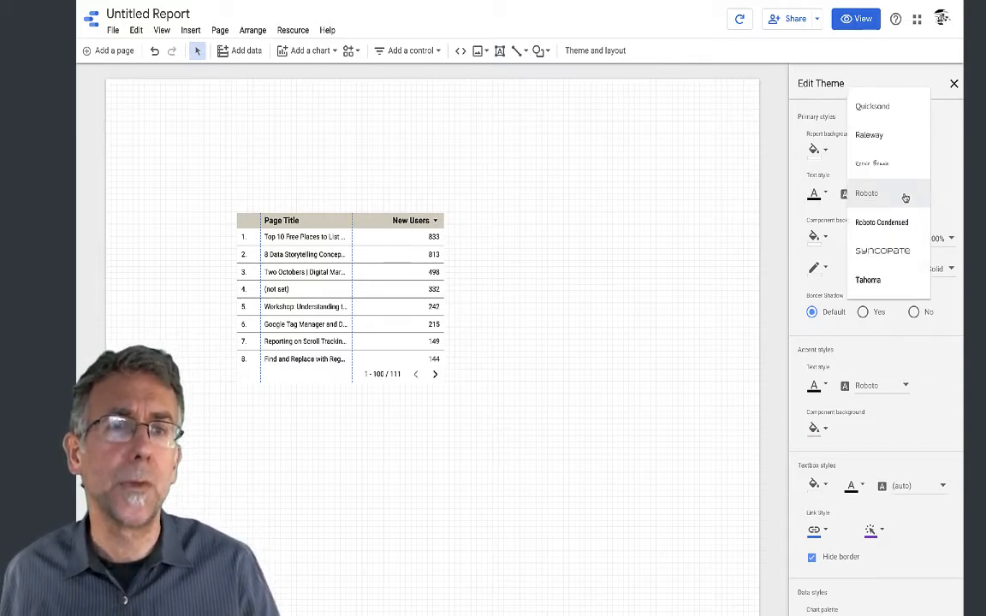
scroll(906, 198, "down", 2)
scroll(905, 198, "up", 4)
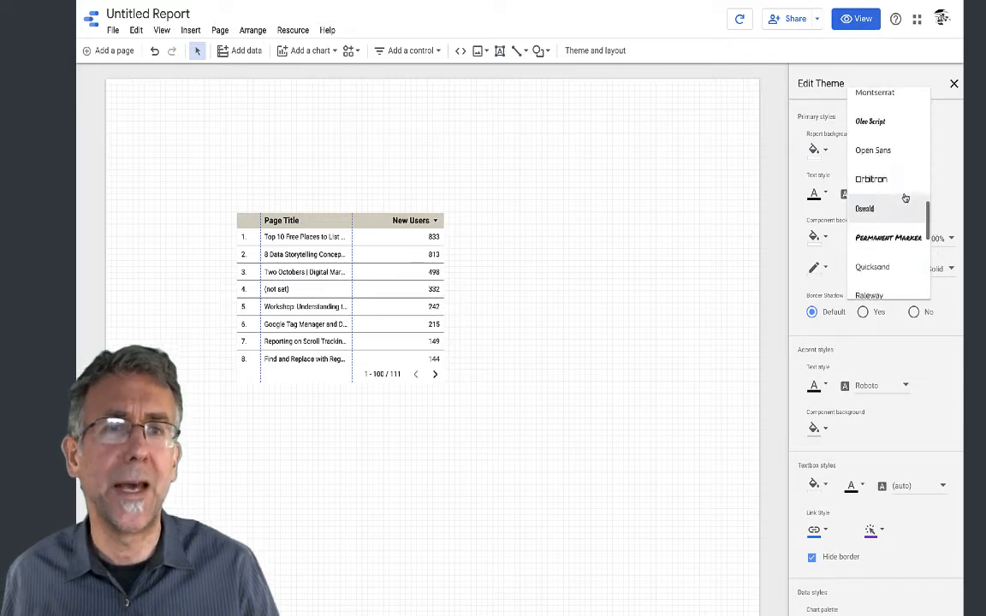
scroll(905, 198, "up", 1)
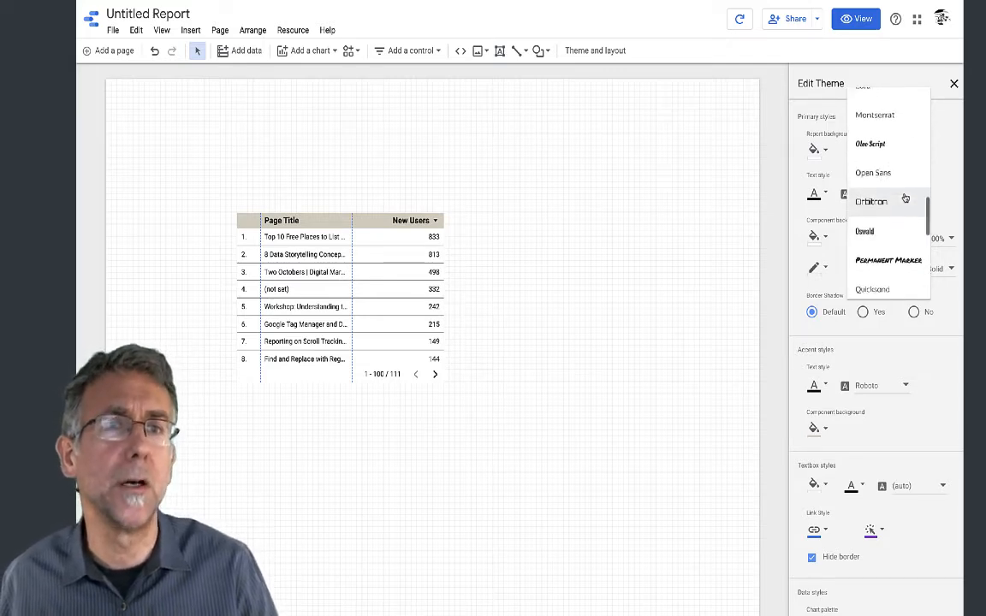
scroll(906, 198, "up", 3)
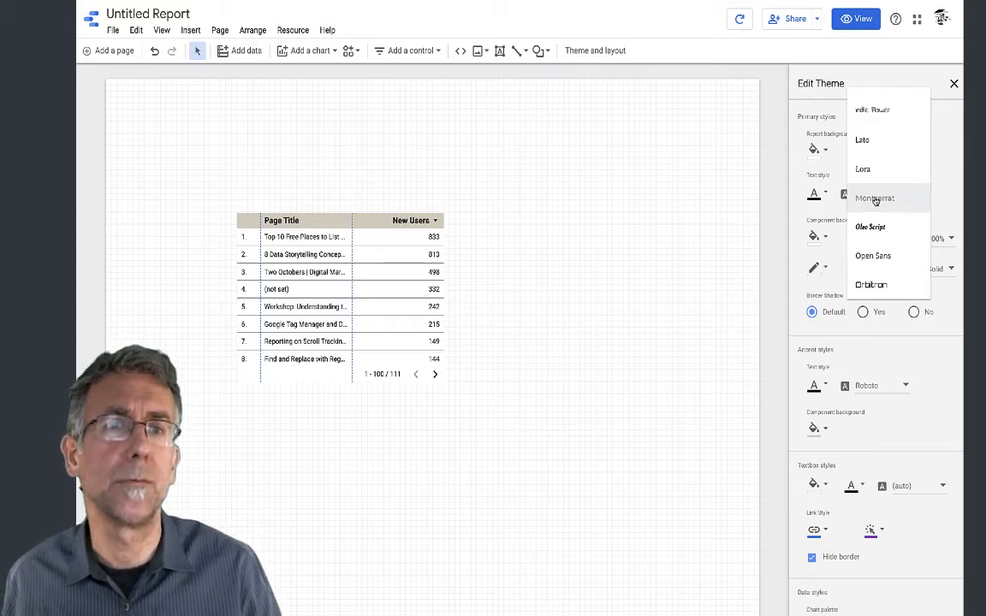
left_click(874, 198)
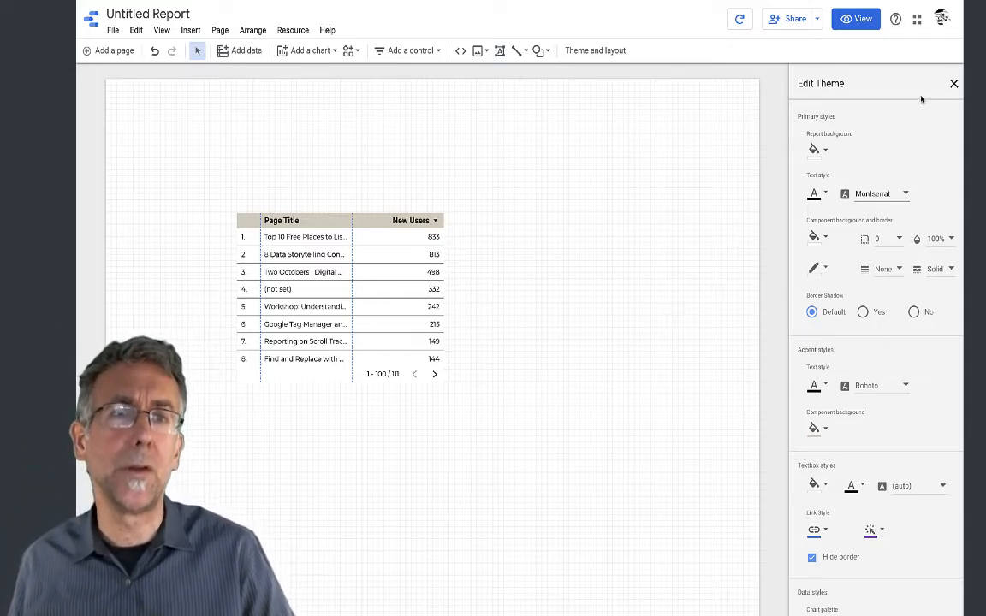
left_click(956, 86)
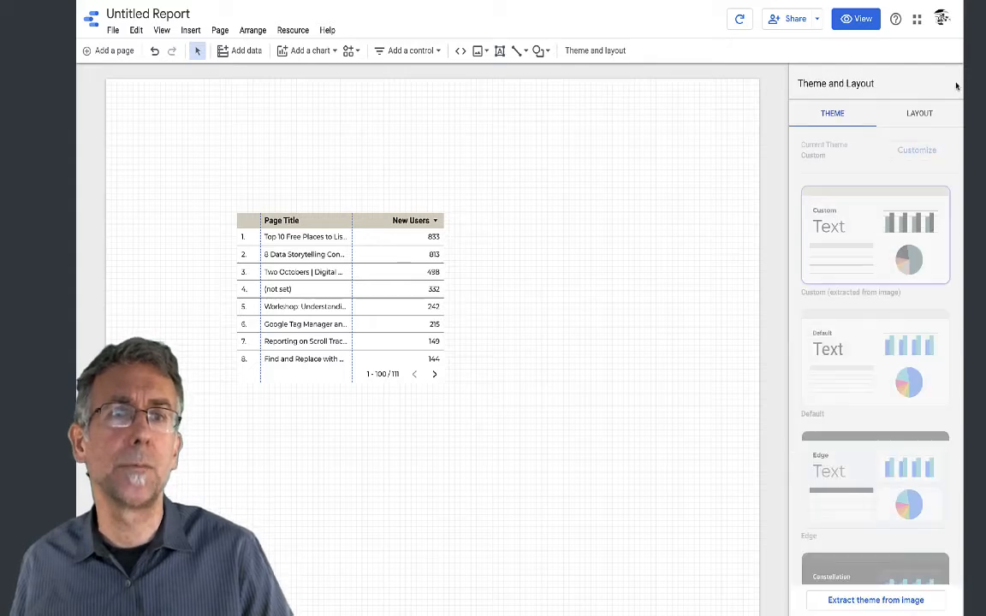
Configure the report's view mode with header visibility Auto hide, navigation type Tab and display mode Fit to width.
left_click(920, 117)
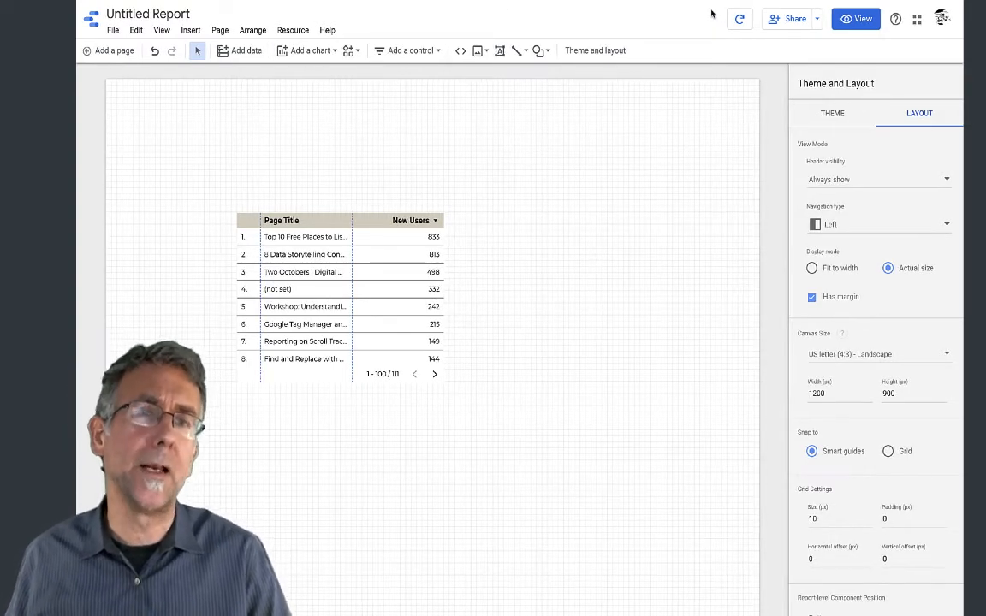
left_click(856, 186)
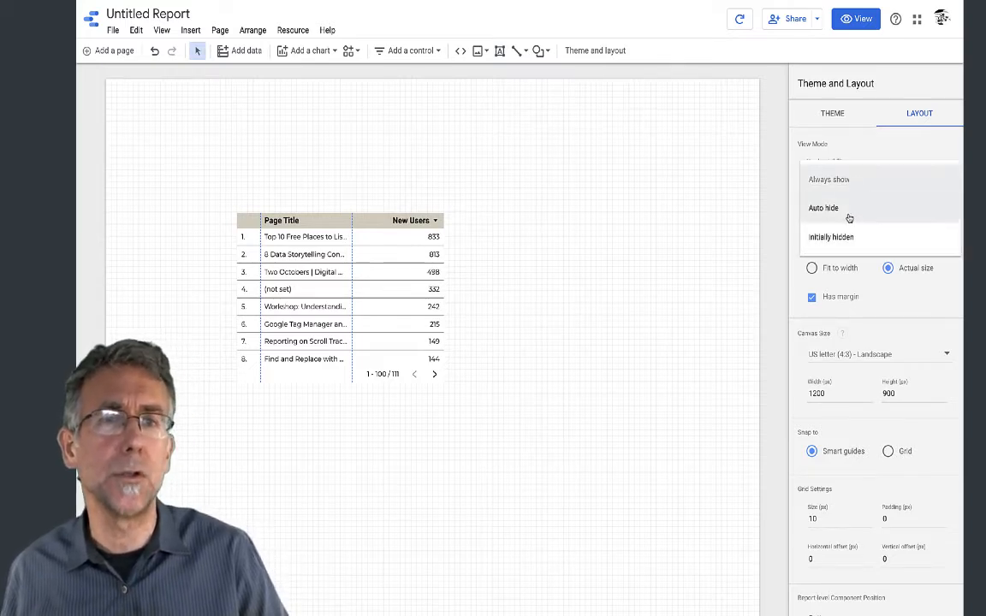
left_click(848, 217)
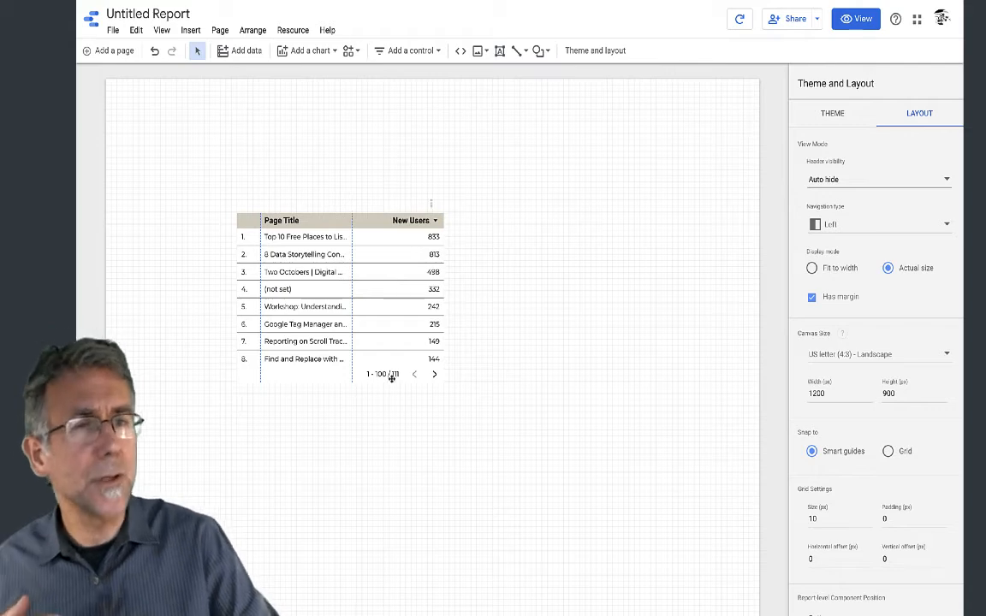
left_click(866, 229)
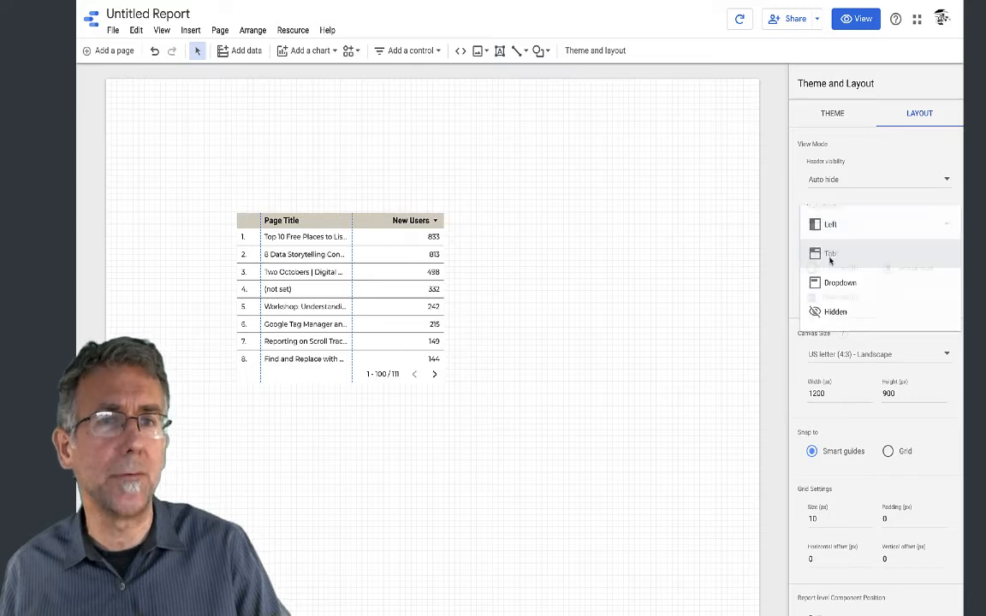
left_click(831, 255)
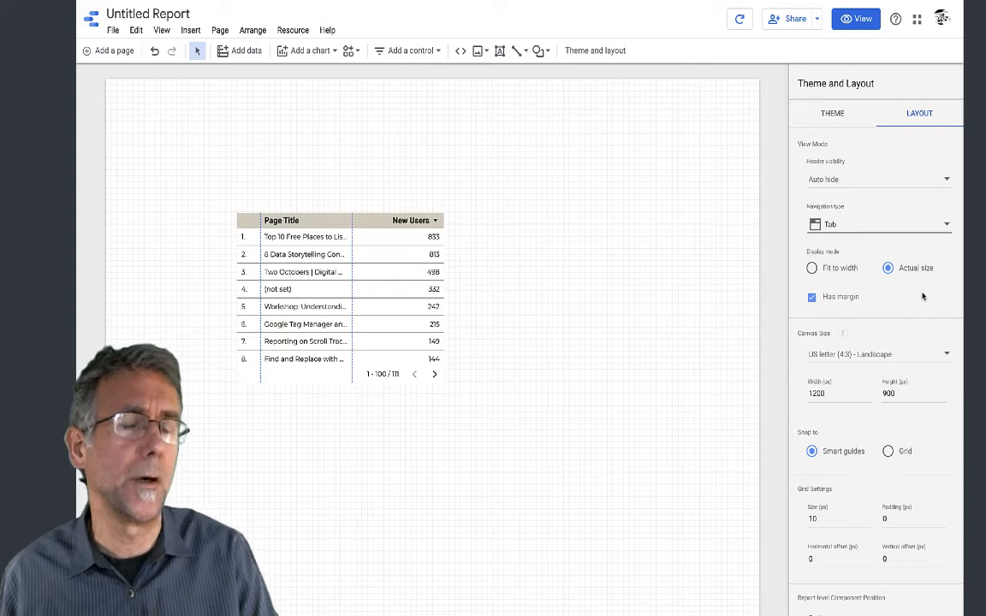
left_click(811, 269)
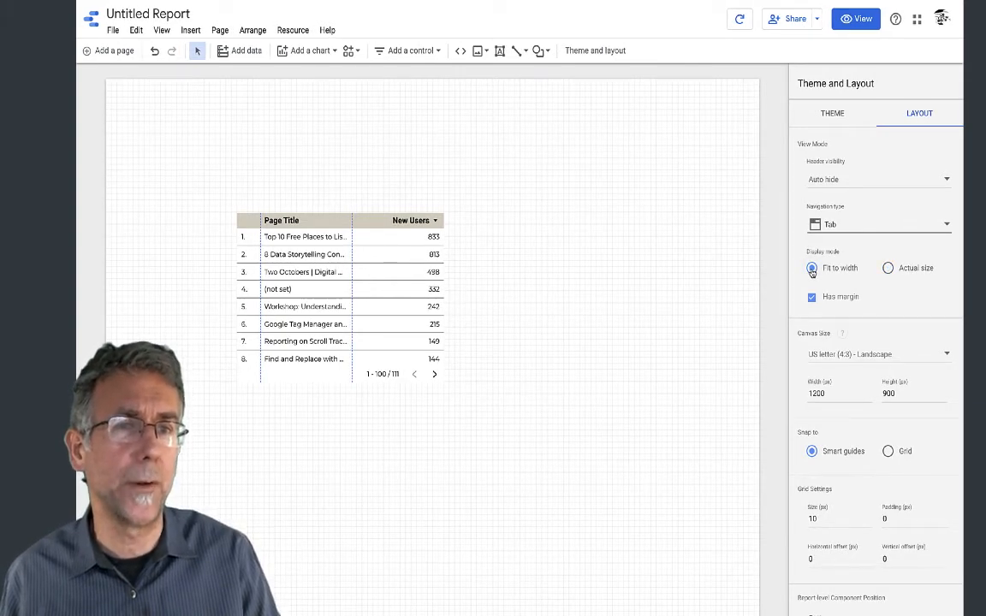
Set the report's canvas size to Screen (16:9) - Landscape and make components snap to the grid.
left_click(912, 356)
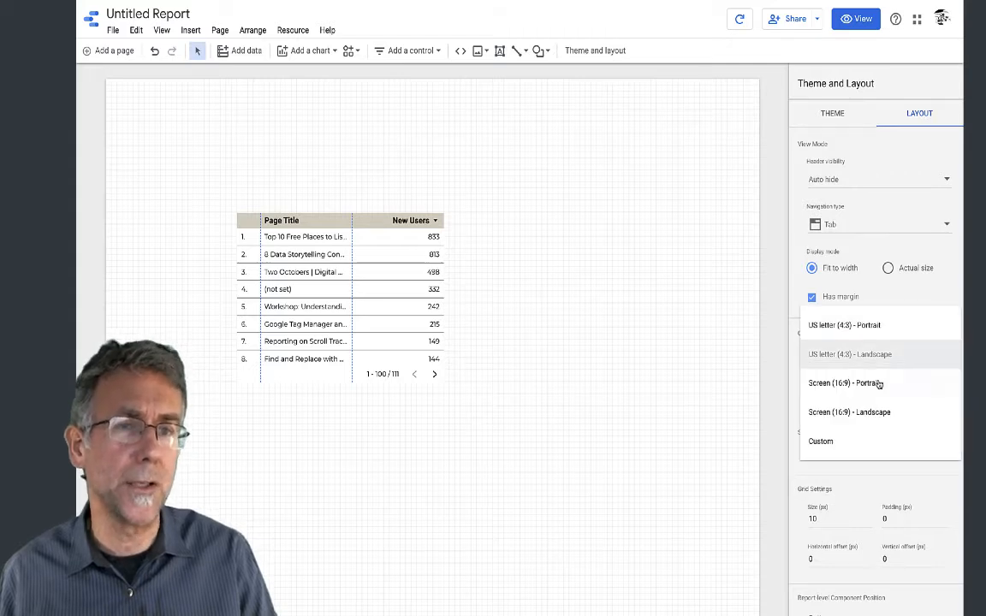
left_click(876, 413)
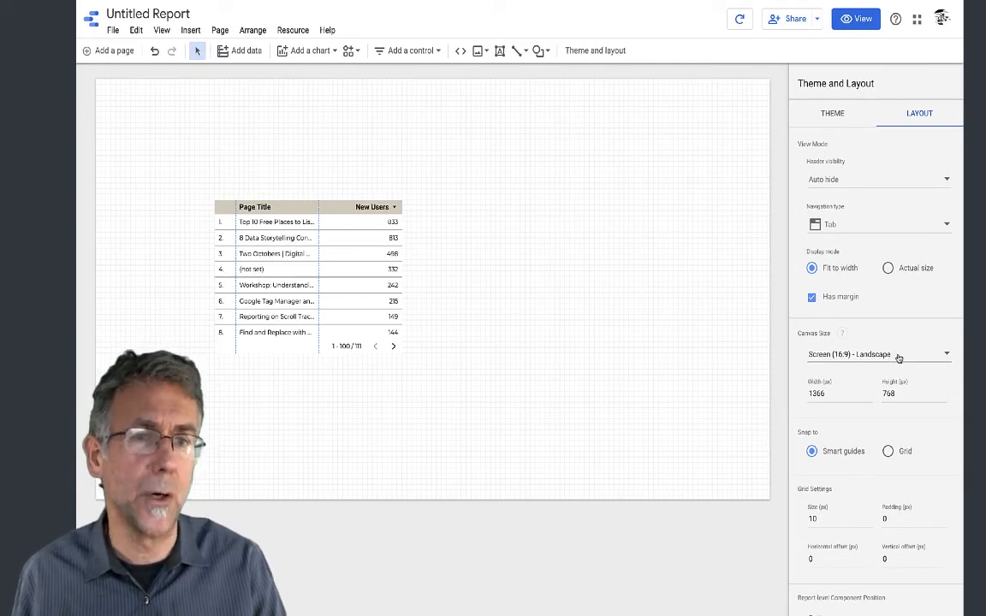
scroll(912, 398, "down", 3)
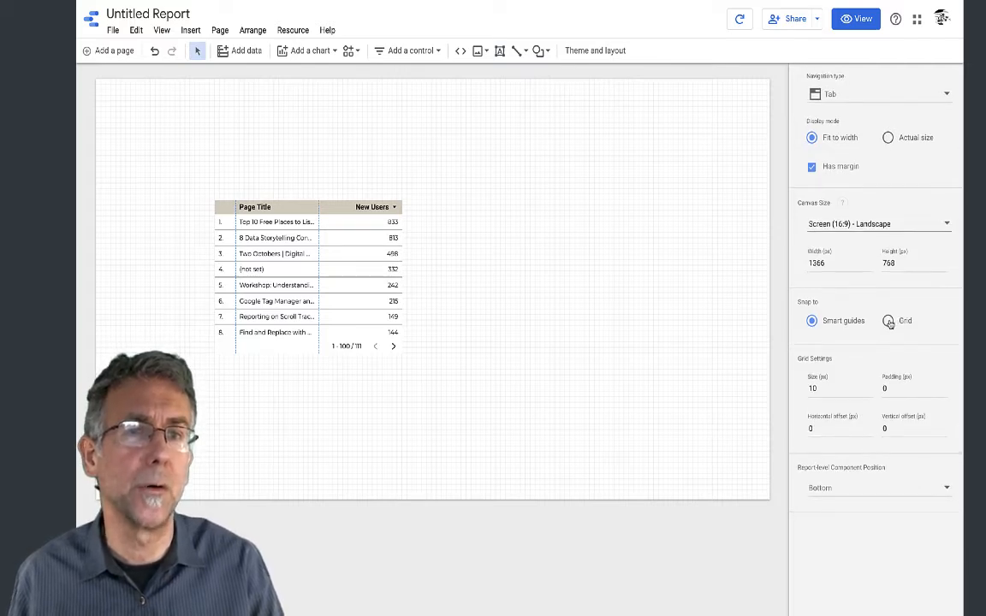
left_click(889, 321)
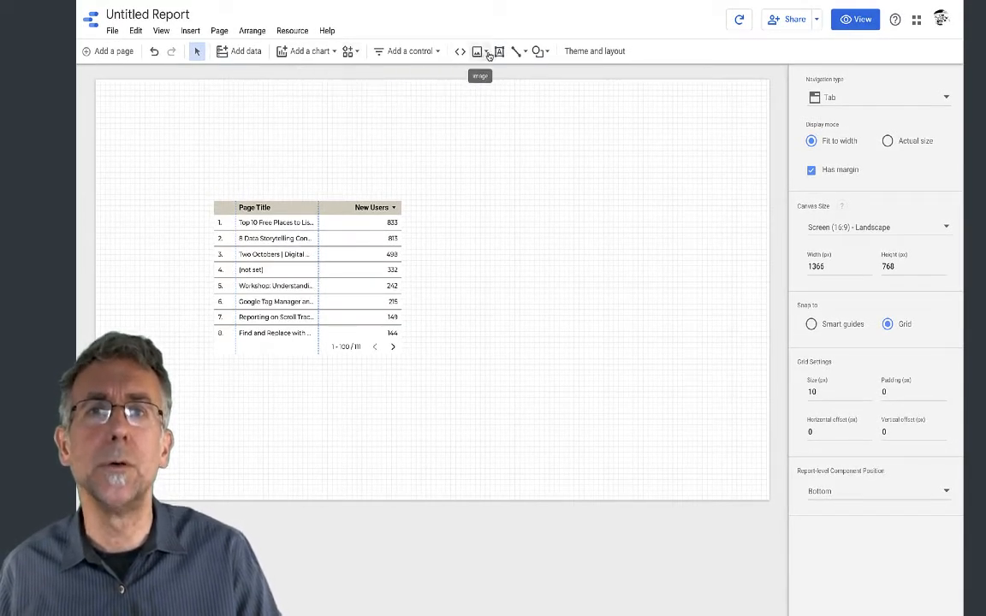
Draw a full-width rectangle along the page's upper edge, above the table, as a header band.
left_click(540, 51)
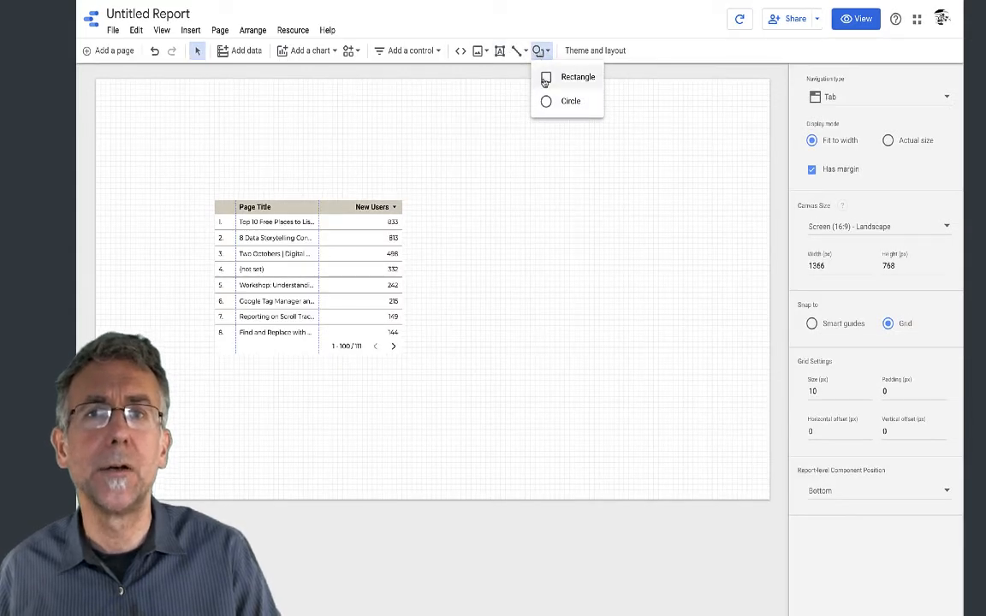
left_click(549, 79)
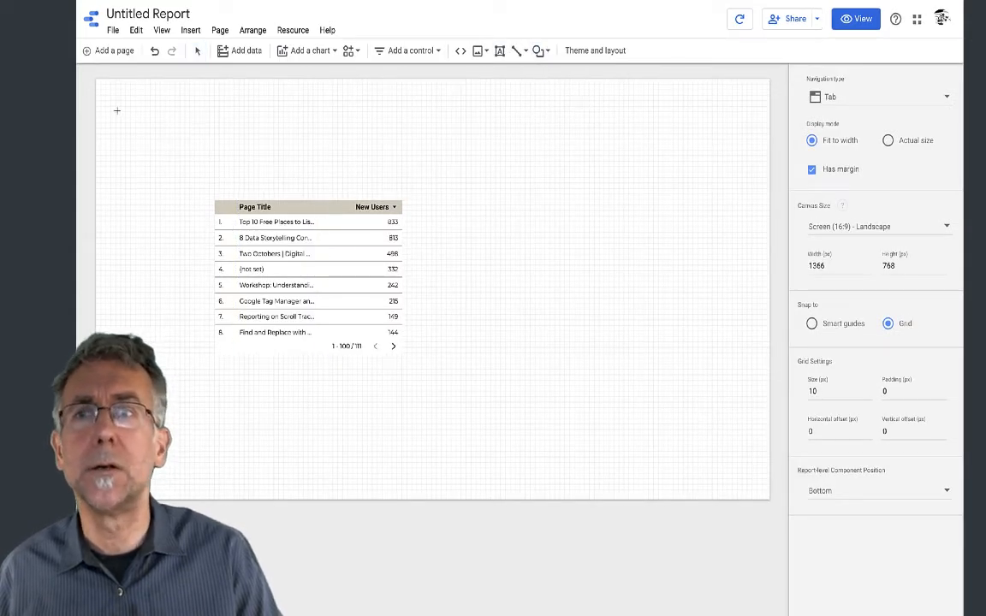
left_click_drag(97, 120, 768, 81)
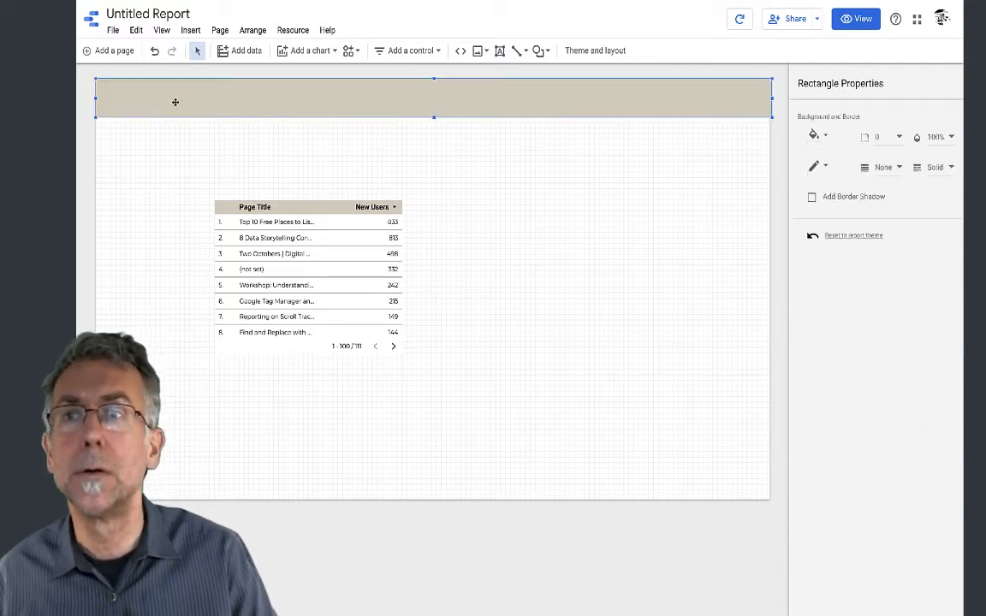
left_click(158, 445)
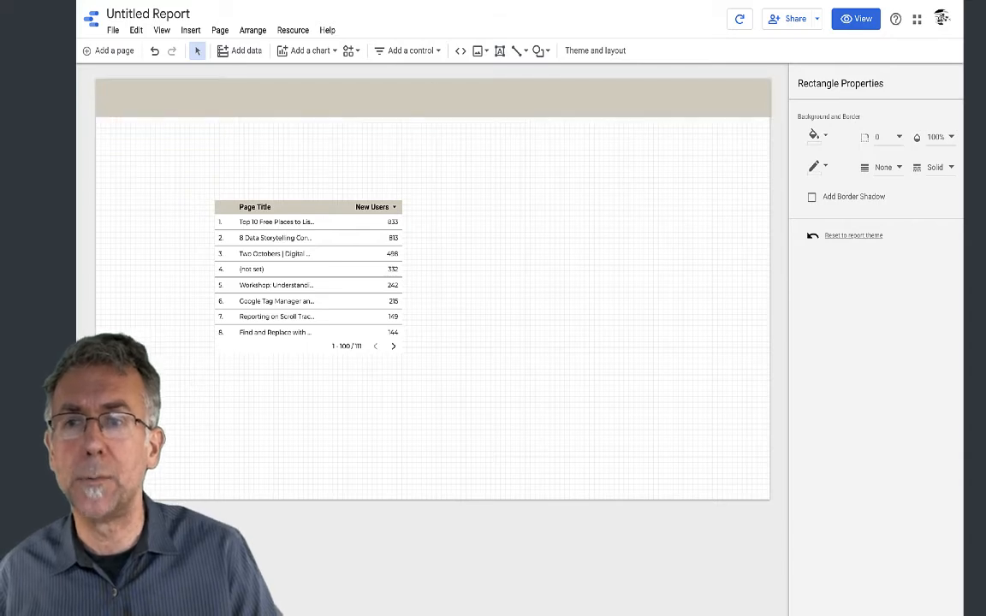
Draw a thinner full-width rectangle along the page's lower edge as a footer band and extend it slightly upward.
left_click(541, 51)
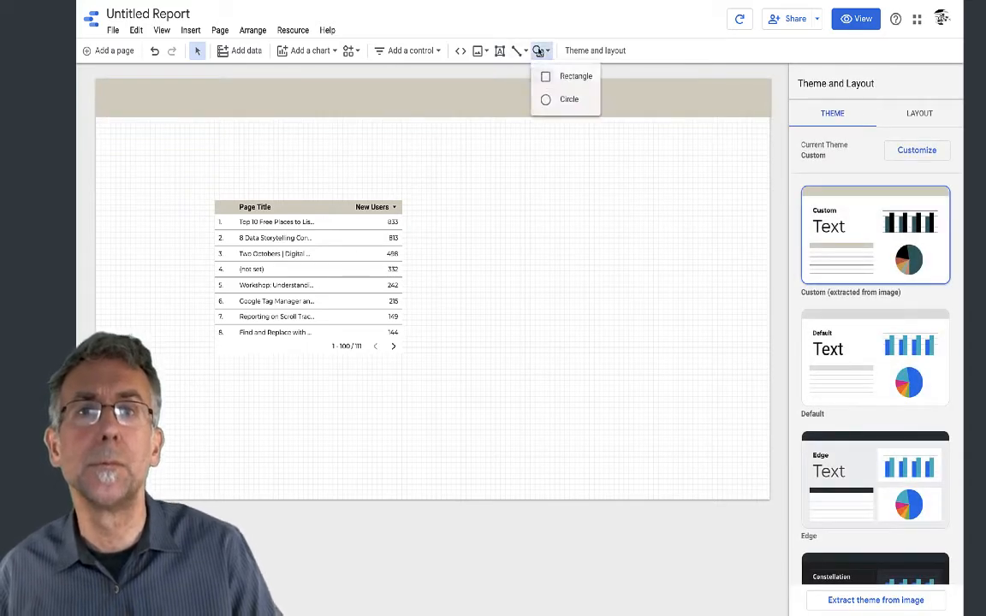
left_click(549, 78)
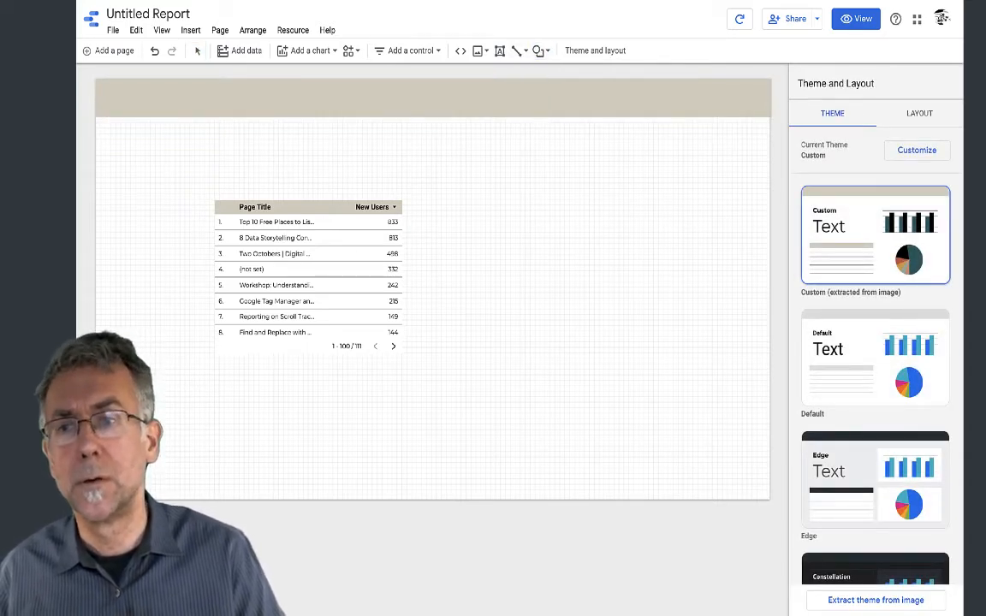
mouse_move(98, 485)
left_mouse_down()
mouse_move(352, 500)
mouse_move(768, 497)
left_mouse_up()
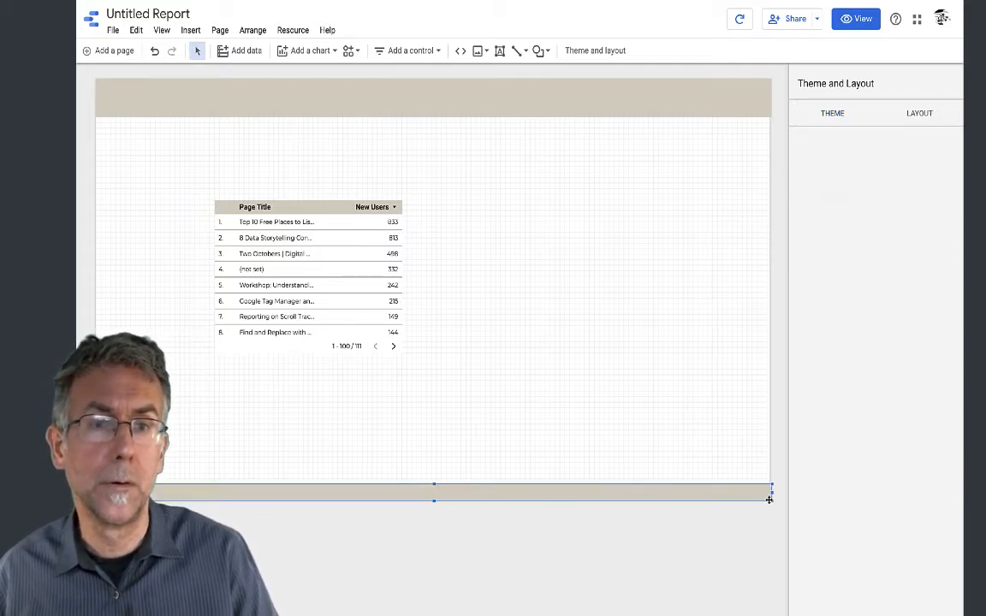
left_click_drag(434, 482, 434, 479)
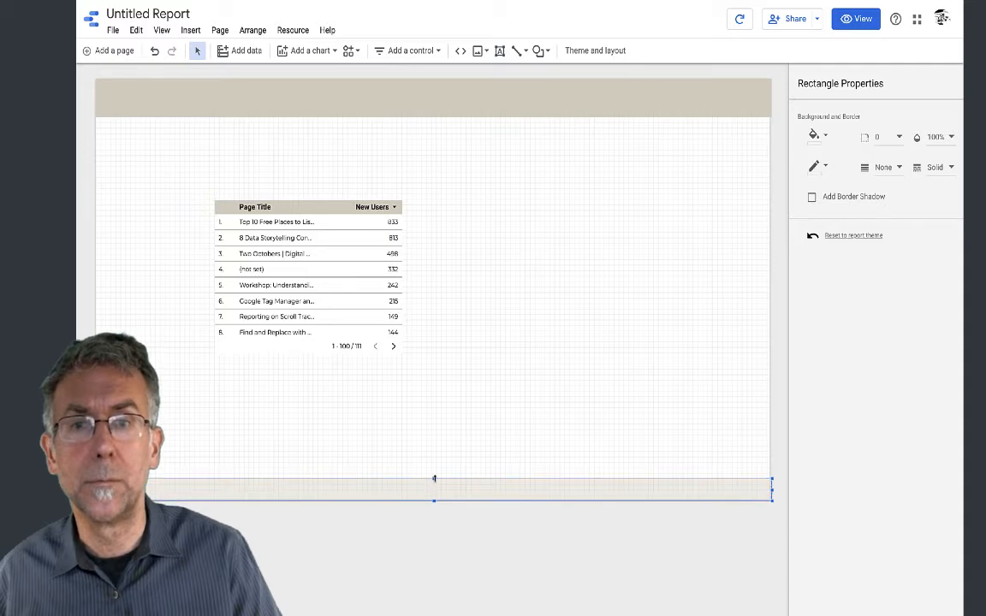
Fill both the header and footer rectangles with the light gray-green theme color.
left_click(445, 98)
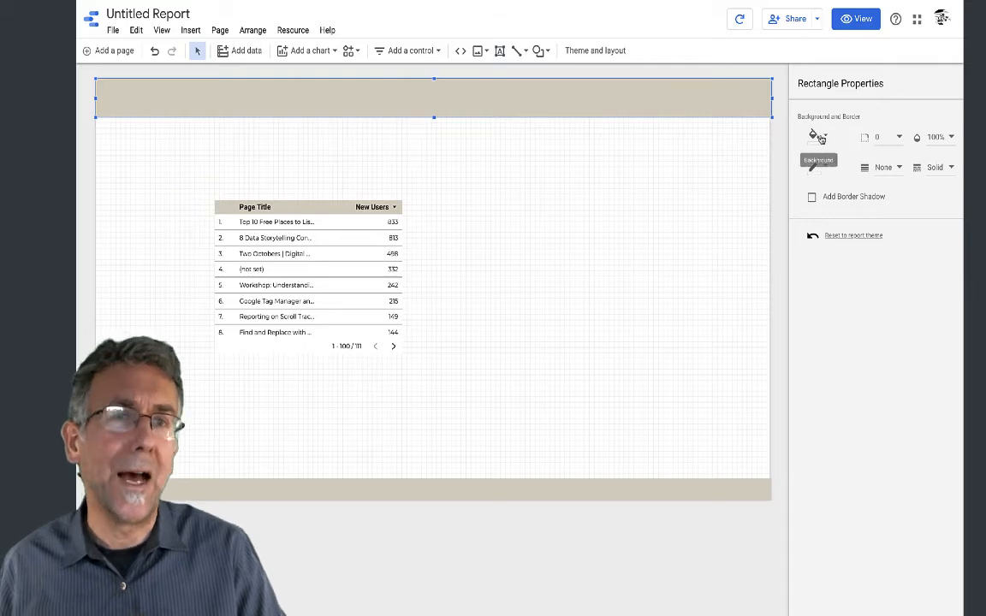
left_click(825, 137)
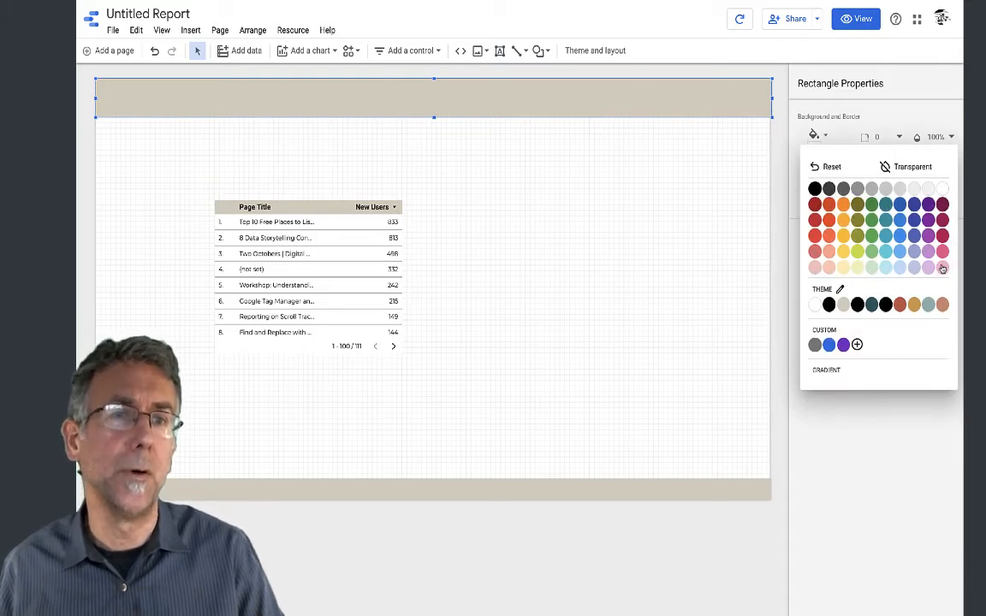
left_click(929, 306)
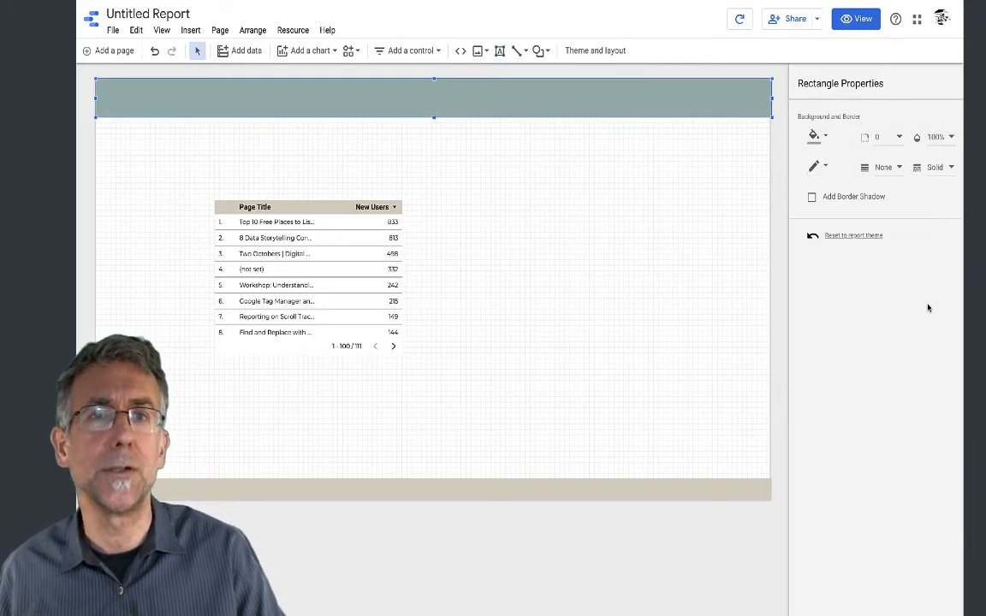
left_click(678, 495)
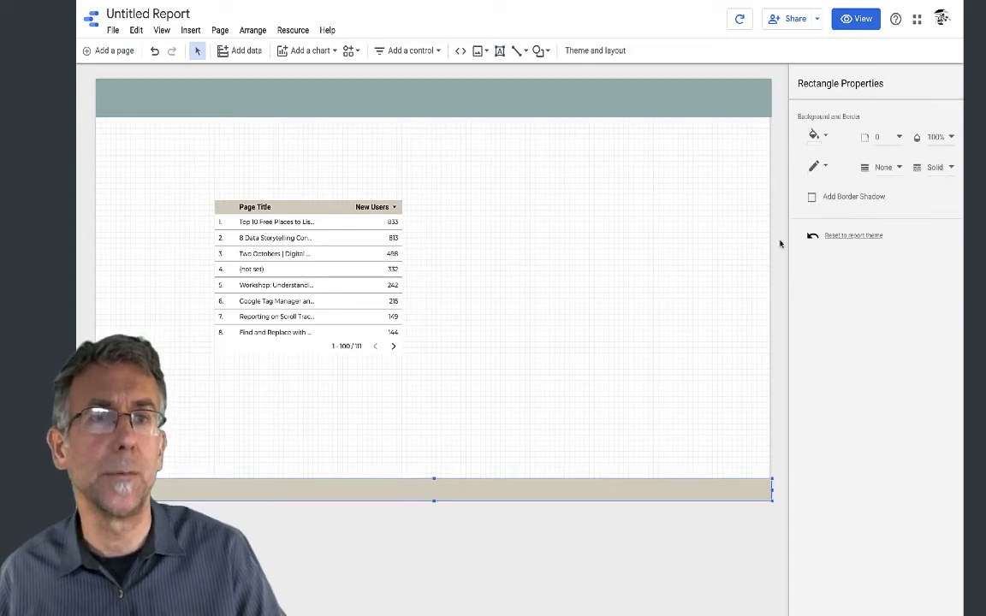
left_click(825, 136)
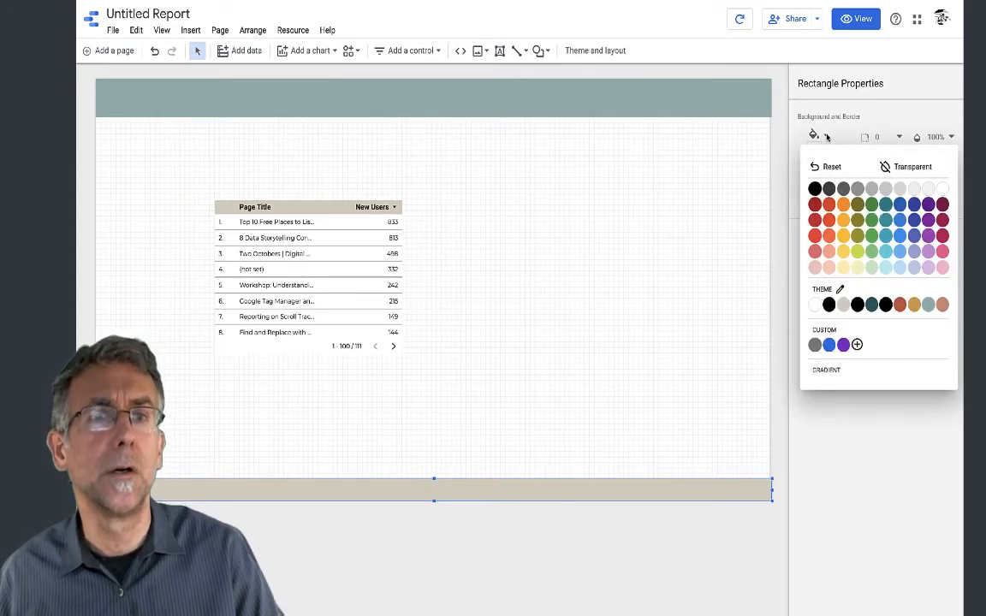
left_click(929, 305)
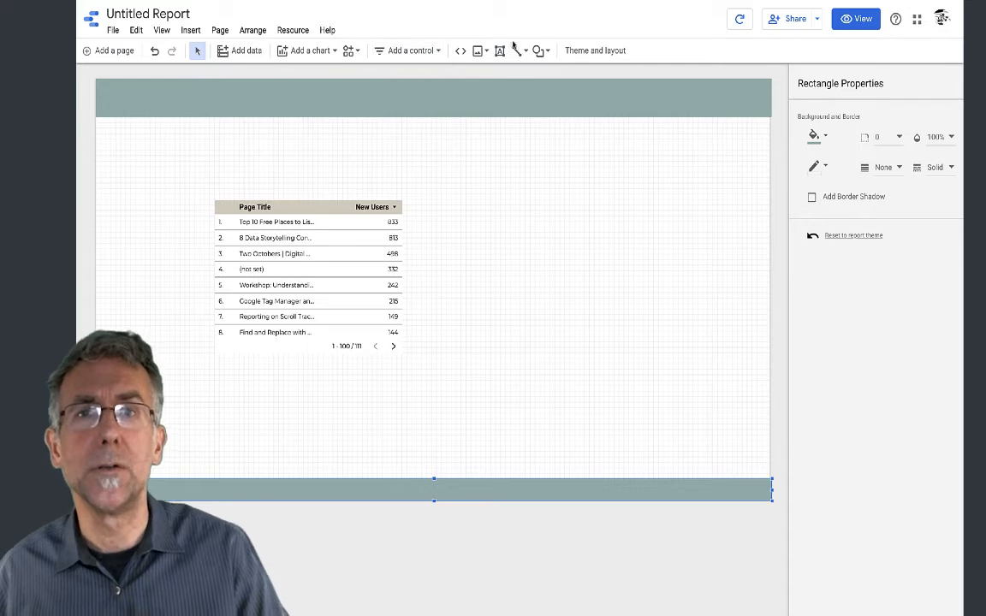
Add a thin rectangle strip directly beneath the header band, matched to the page width, and fill it with the dark teal theme color.
left_click(538, 52)
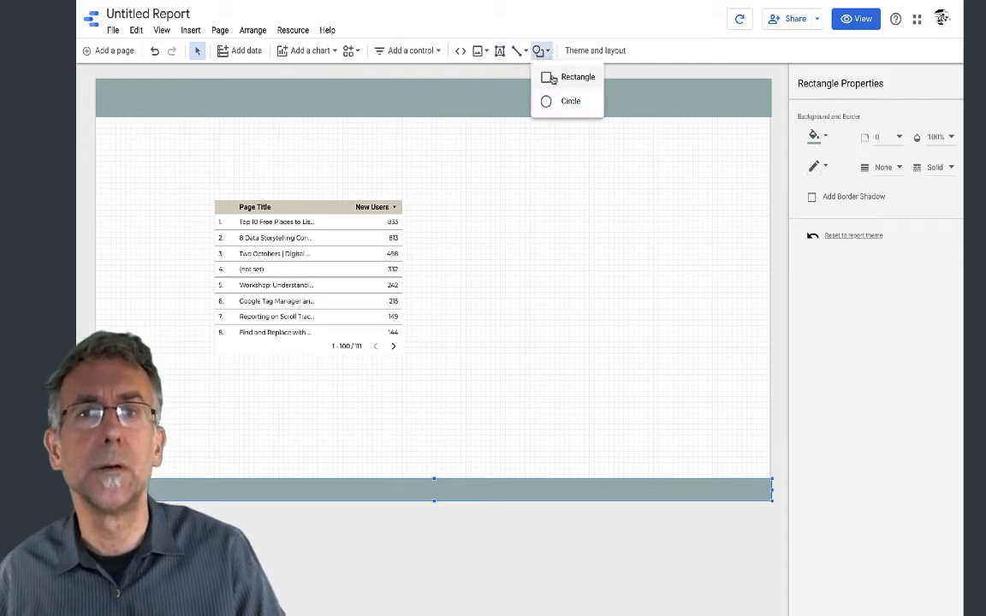
left_click(570, 76)
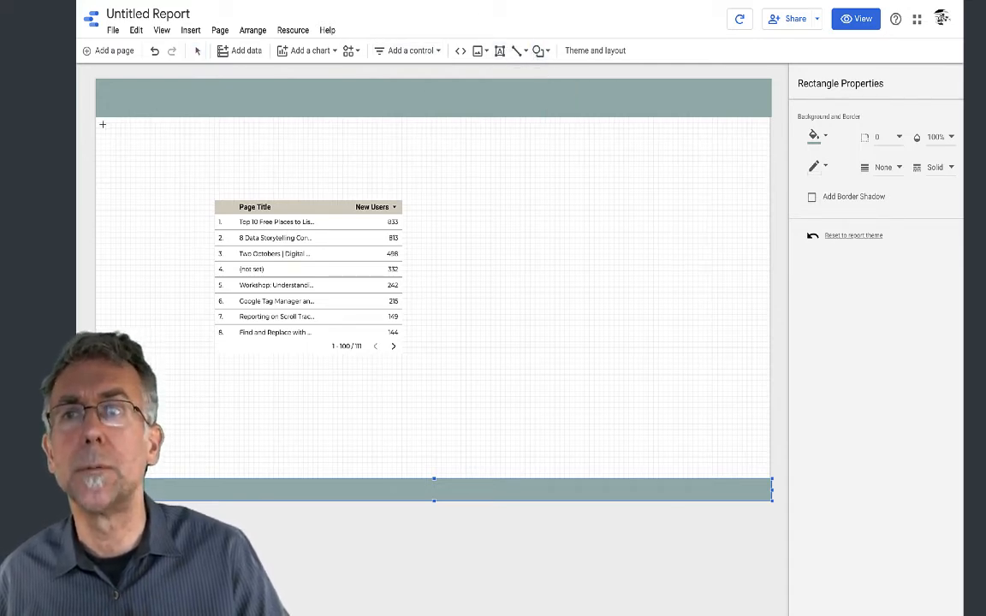
left_click_drag(96, 122, 771, 120)
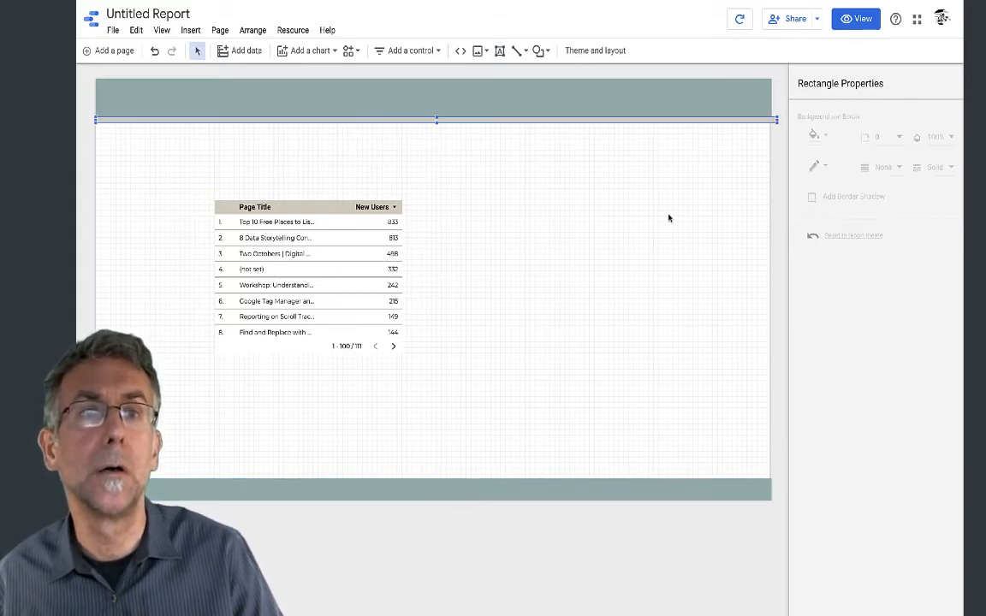
left_click_drag(777, 120, 771, 119)
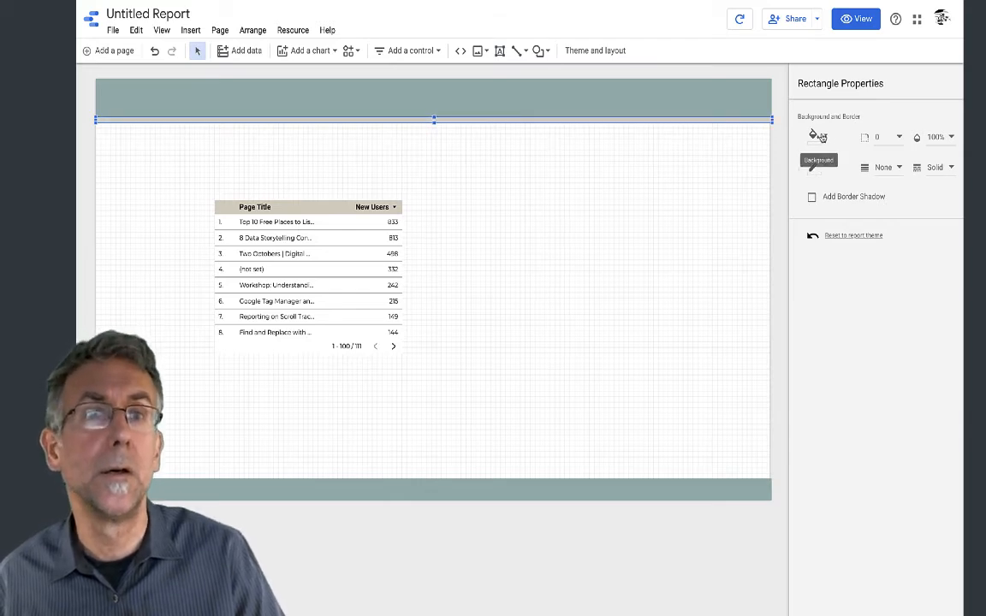
left_click(816, 136)
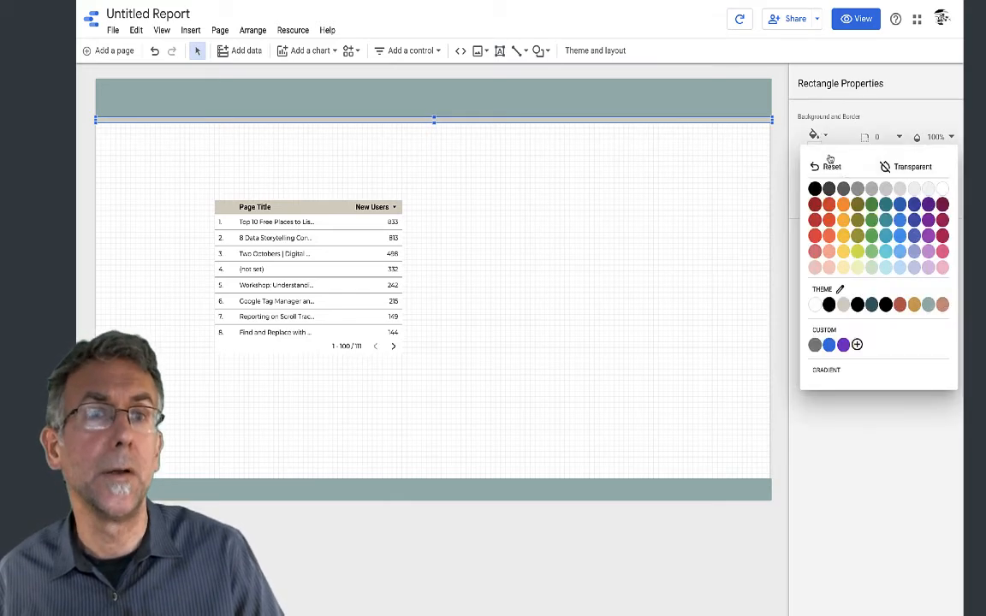
left_click(869, 303)
left_click(599, 264)
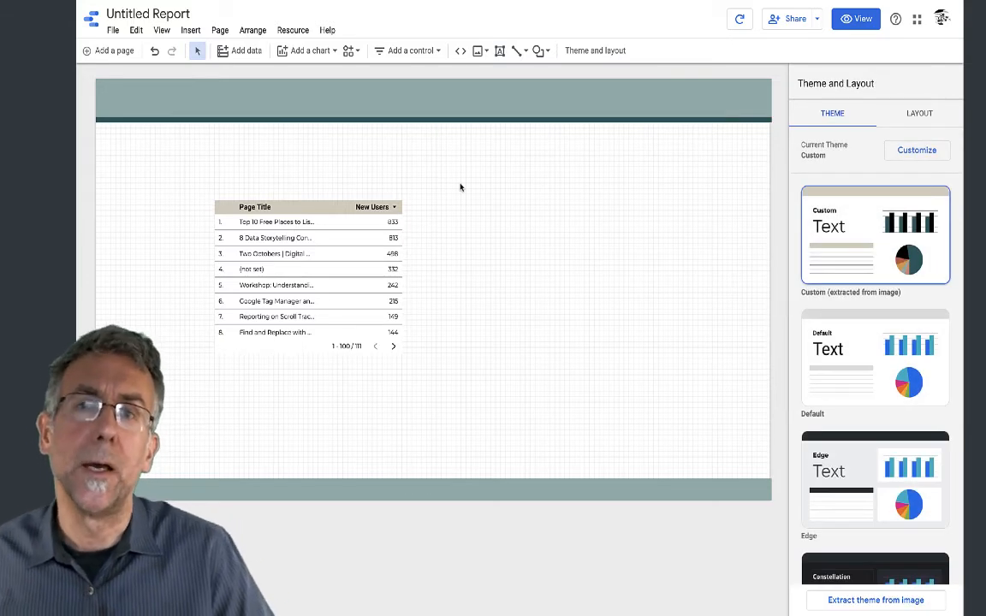
Insert an image at the left end of the header band using TO Logo_White-01 (1).png from the Logos folder.
left_click(190, 30)
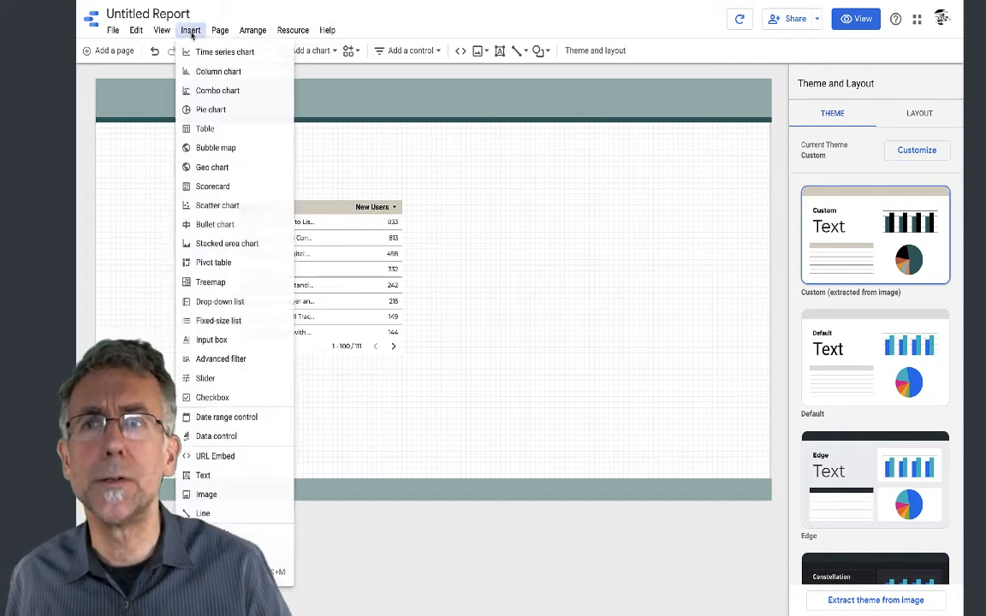
left_click(208, 503)
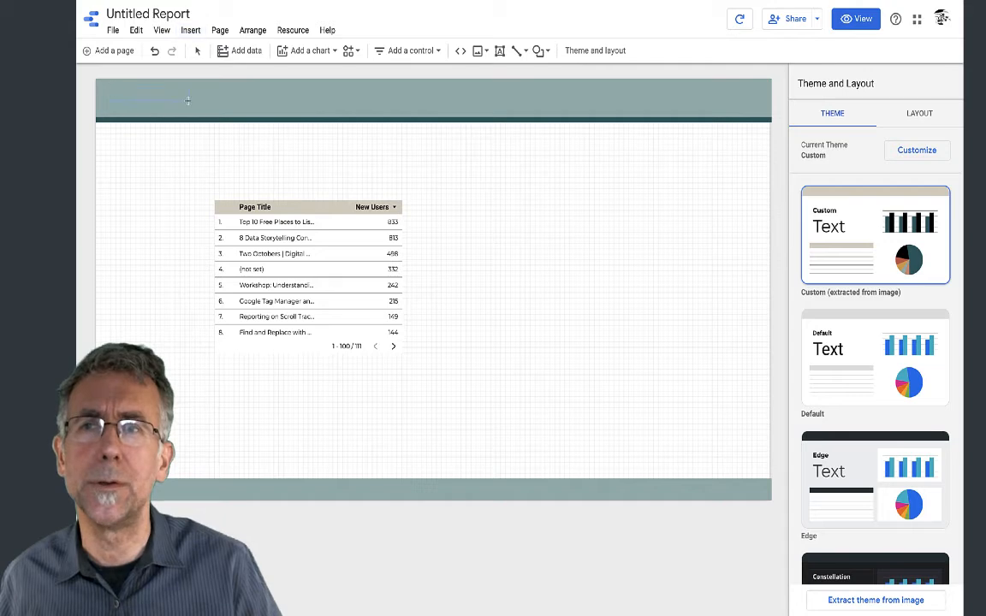
left_click_drag(110, 89, 208, 116)
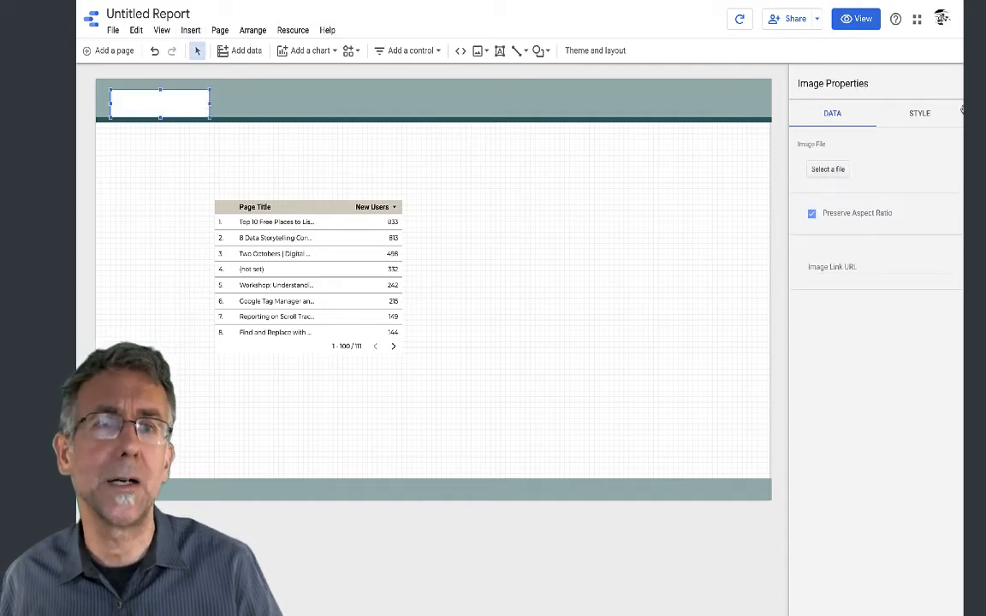
left_click(827, 170)
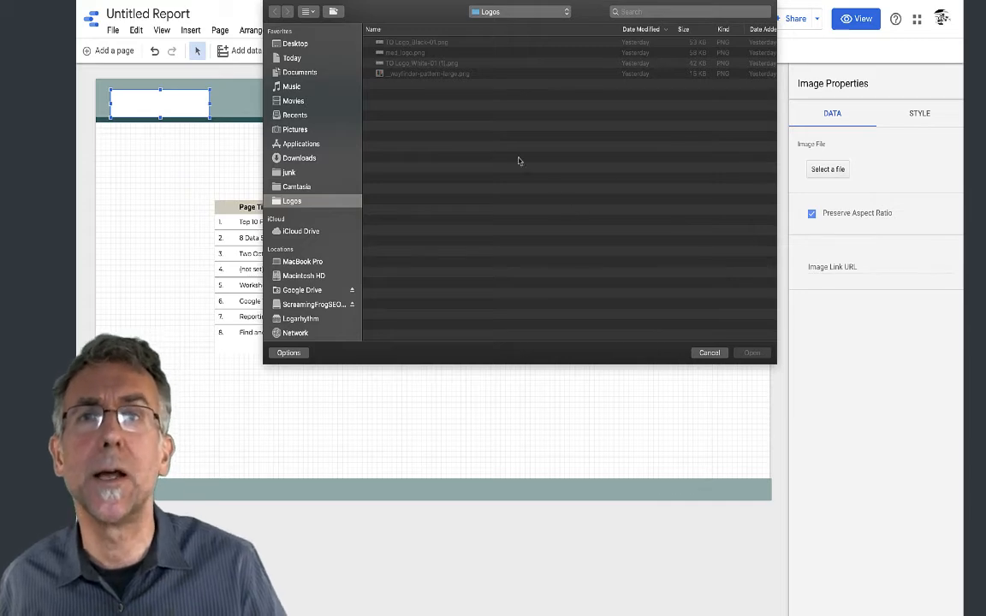
left_click(421, 63)
left_click(751, 353)
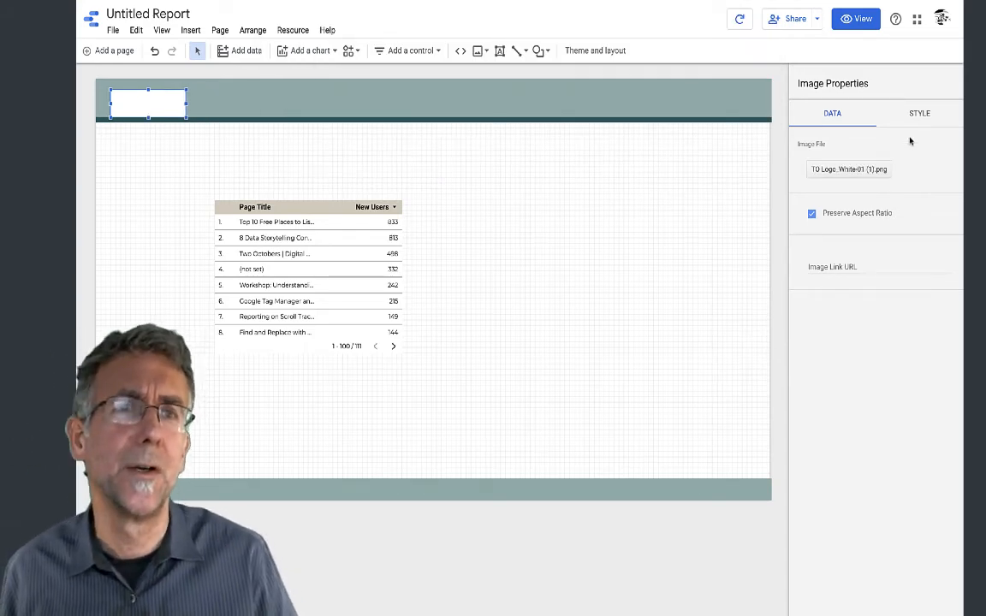
Make the logo image's background transparent and enlarge the logo slightly within the header band.
left_click(921, 117)
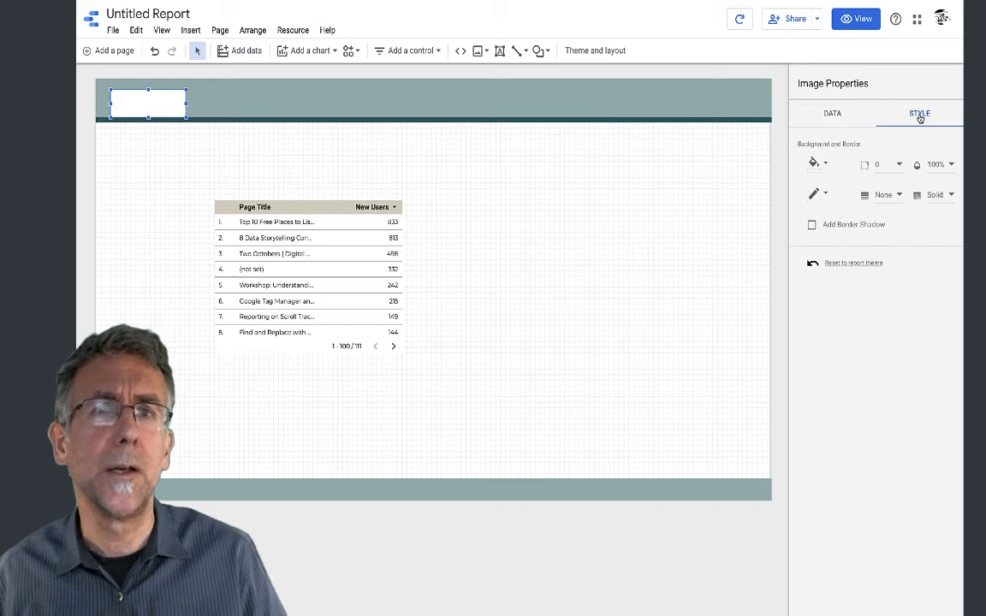
left_click(827, 166)
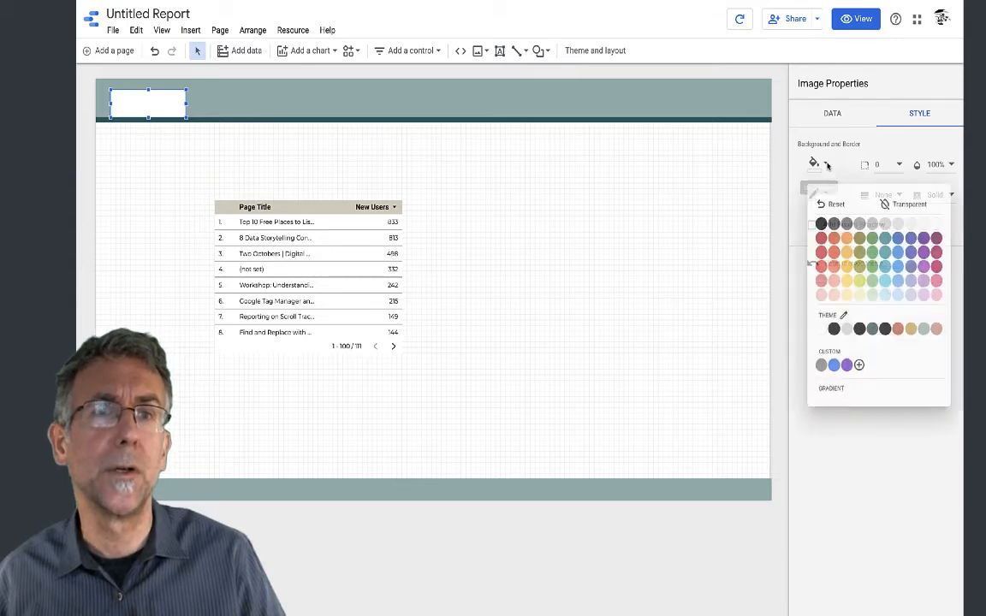
left_click(913, 195)
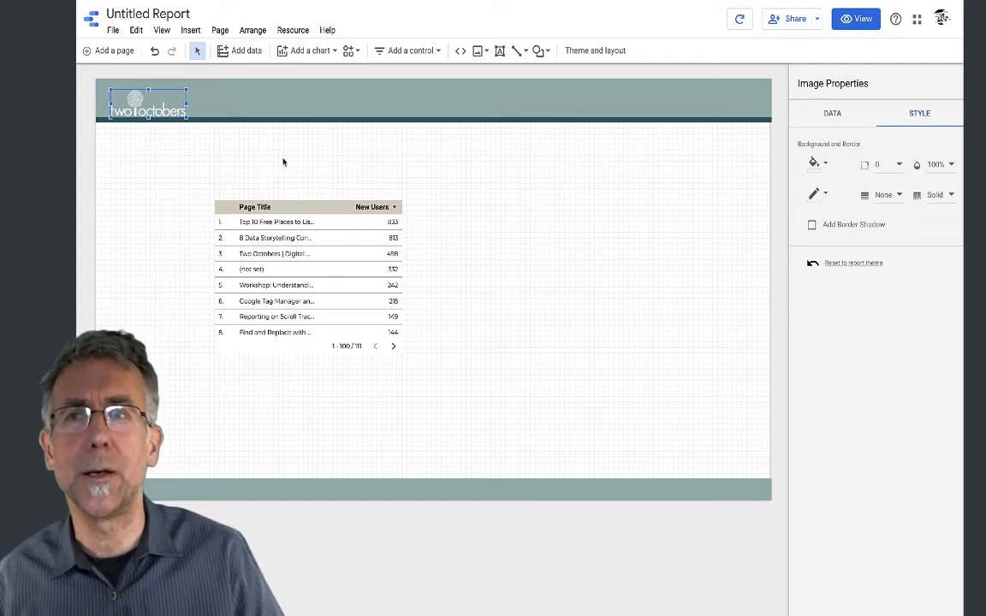
left_click_drag(186, 89, 165, 100)
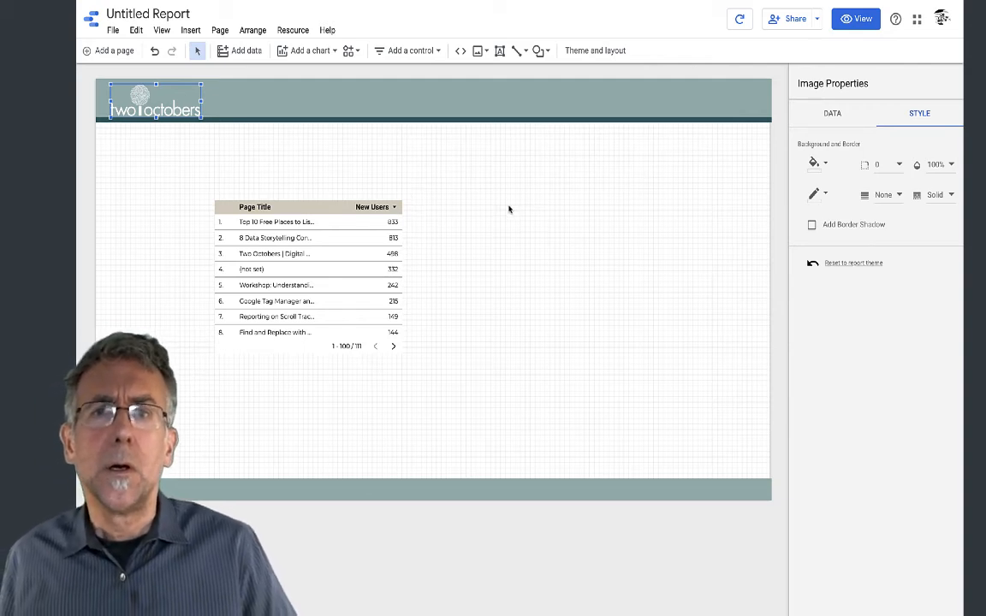
Make the header band and the dark teal strip beneath it report-level.
left_click(261, 96)
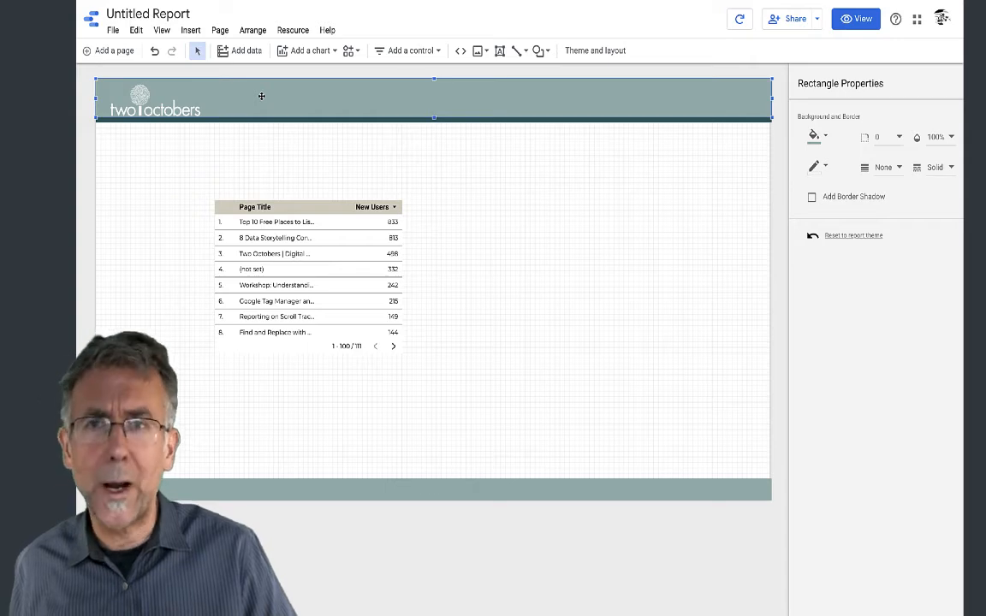
right_click(261, 97)
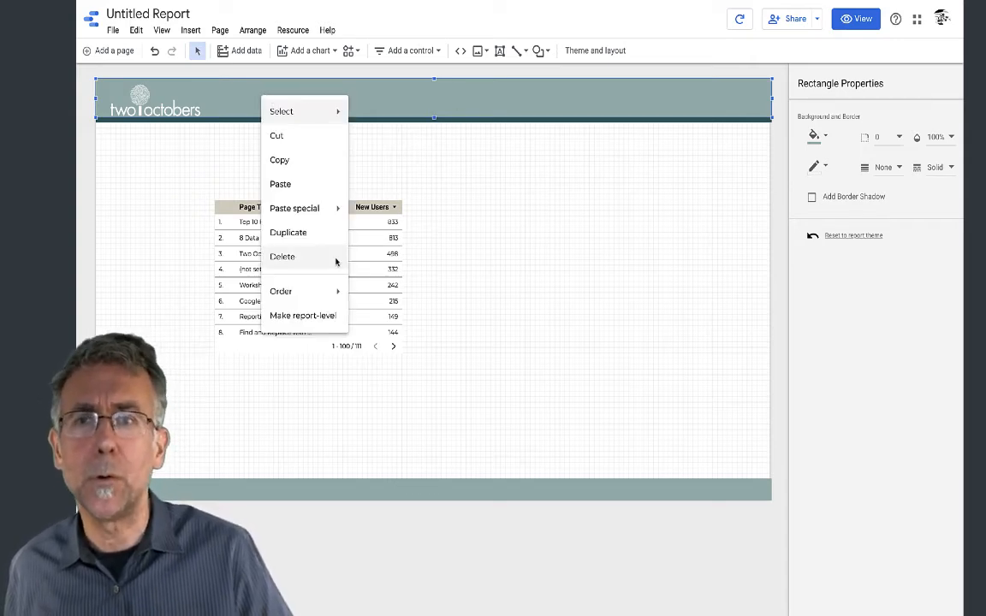
left_click(307, 317)
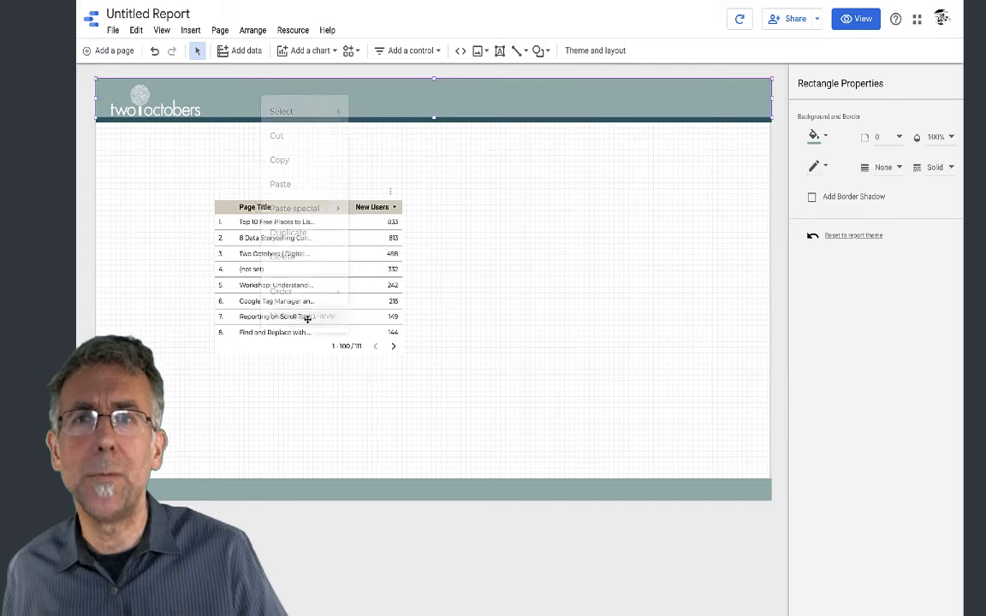
left_click(483, 121)
right_click(483, 121)
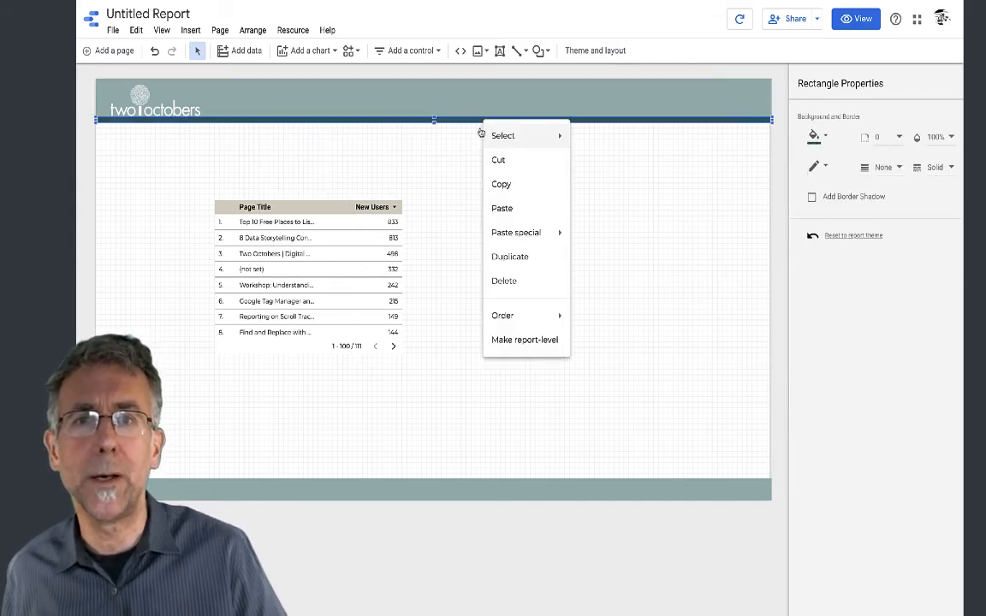
left_click(521, 341)
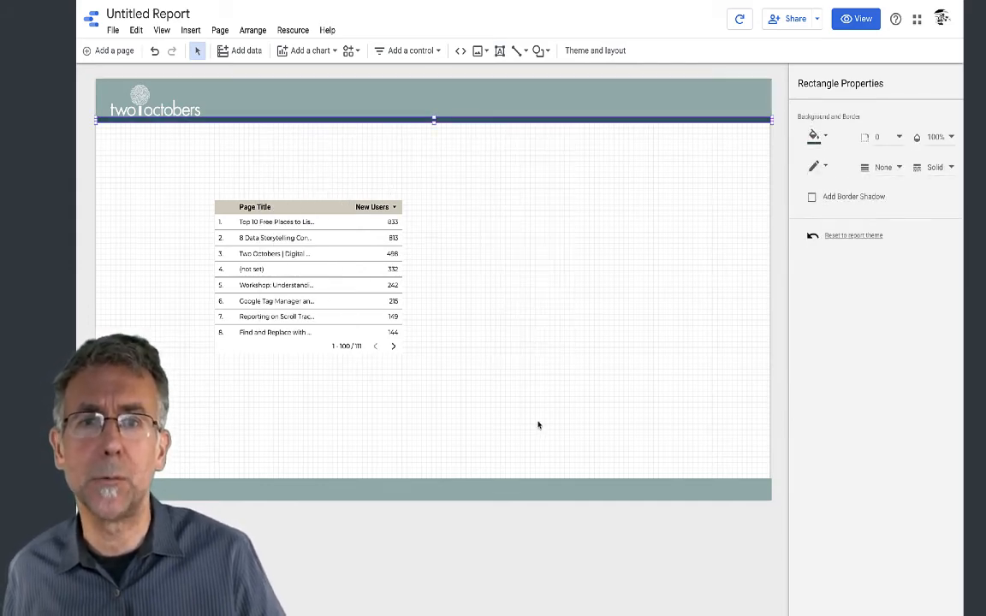
Make the footer band and the Two Octobers logo report-level.
left_click(529, 484)
right_click(532, 489)
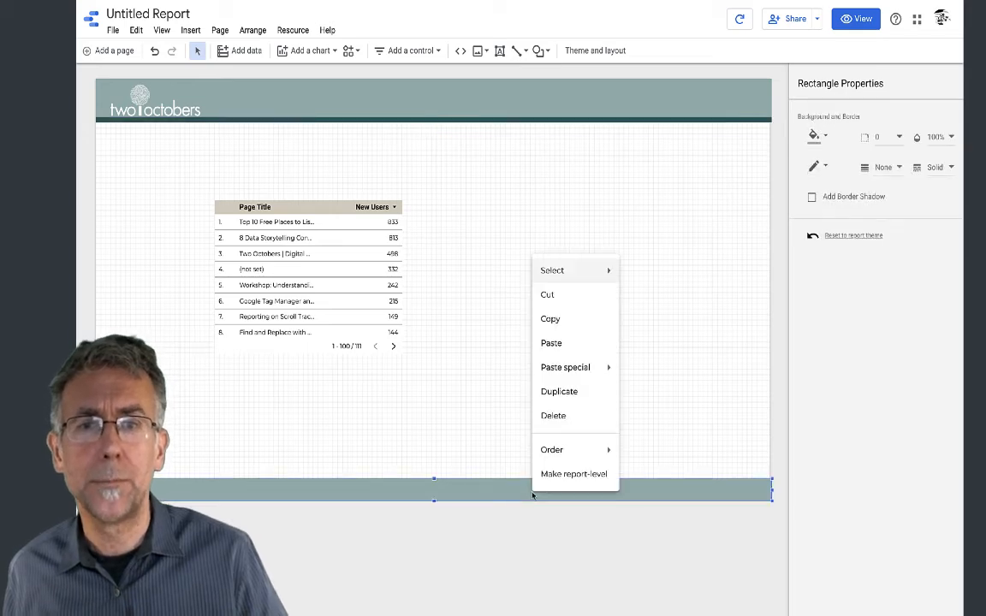
left_click(545, 476)
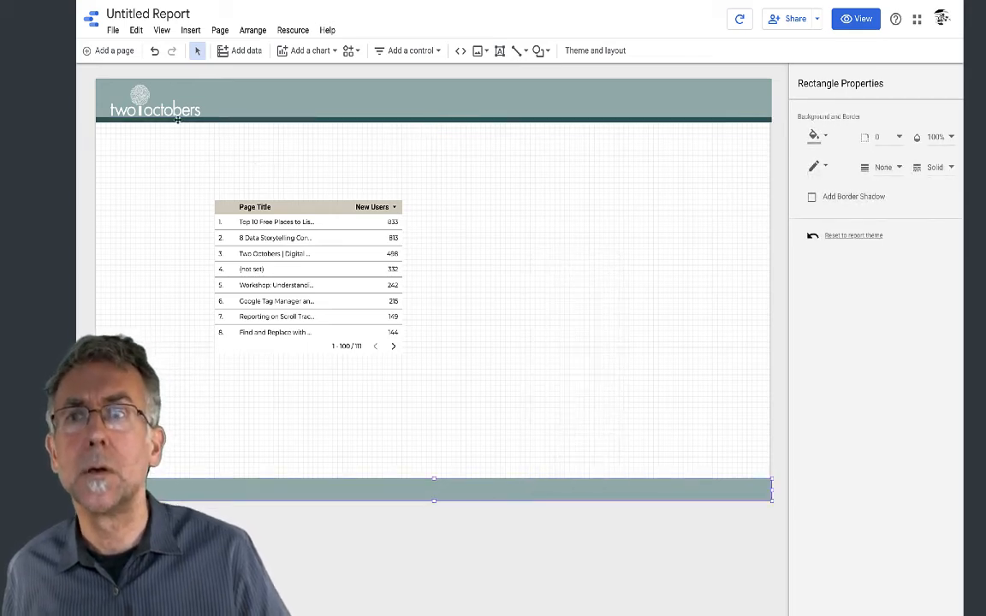
left_click(146, 99)
right_click(146, 100)
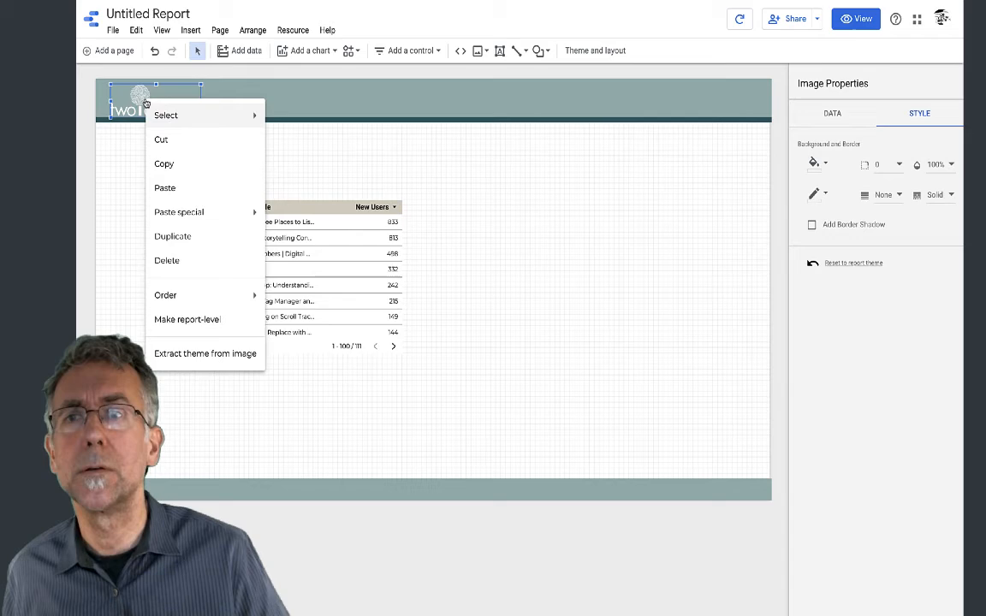
left_click(199, 322)
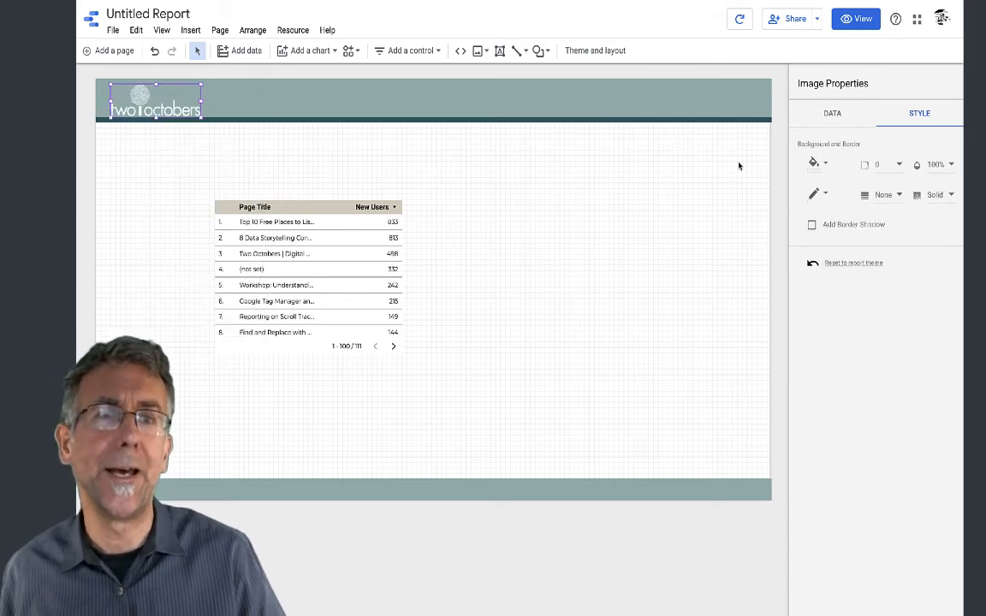
Add a text box in the middle of the footer band reading "copyright 2021 Two Octobers, LLC".
left_click(499, 51)
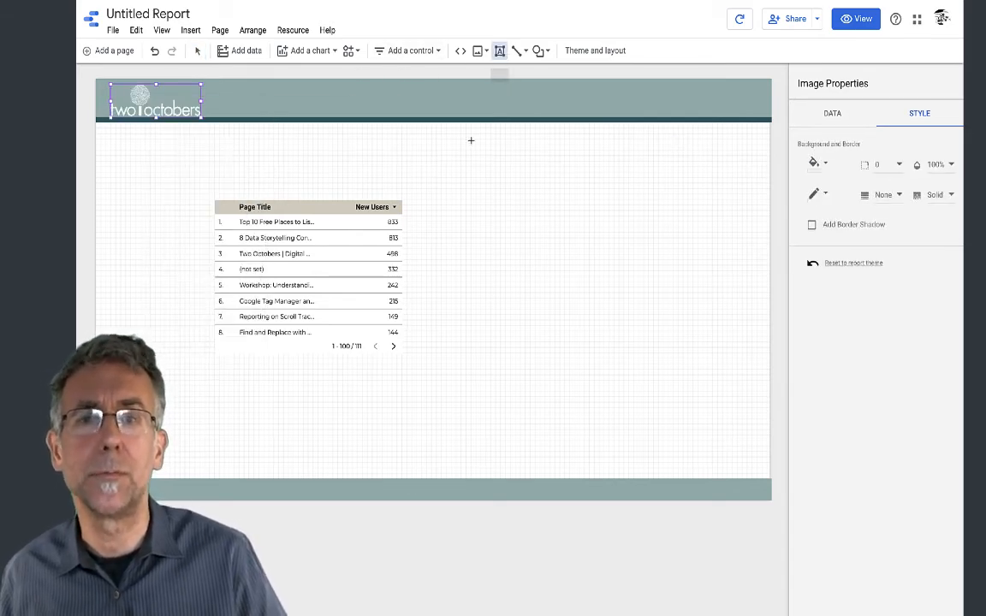
left_click_drag(330, 484, 505, 494)
type("co")
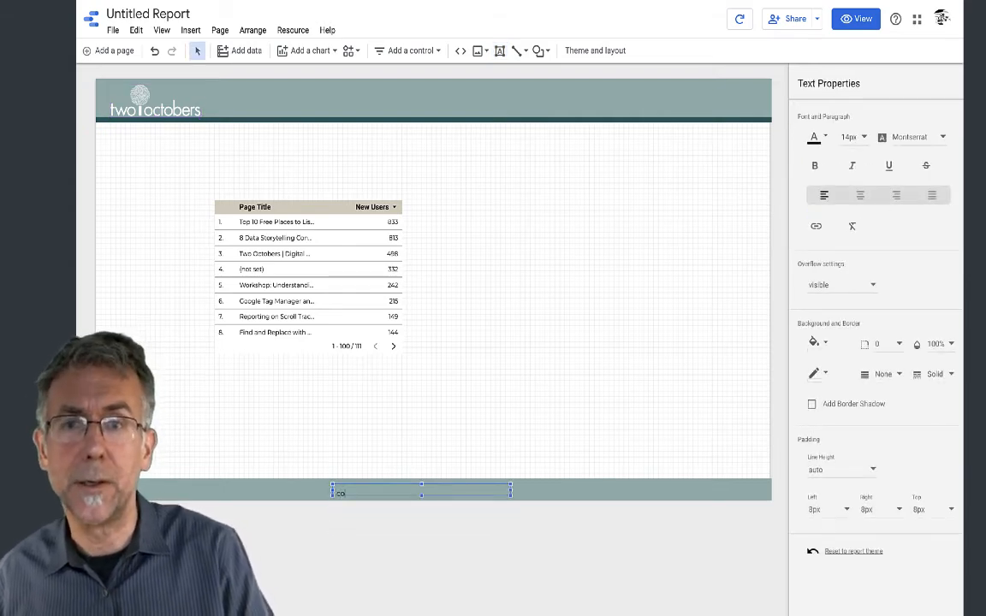
type("pyright 2021 Two Octobers, LLC")
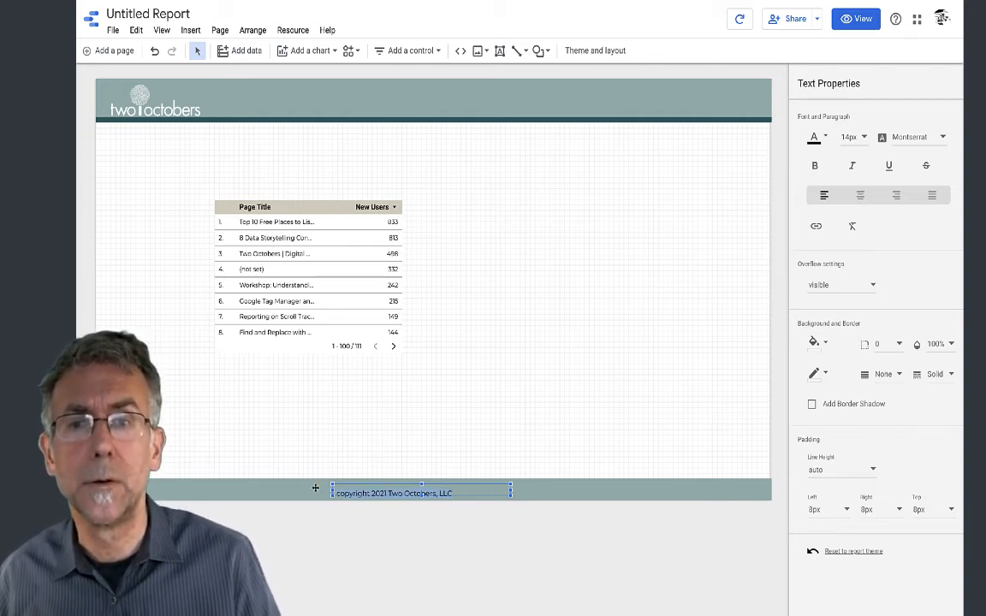
Set the footer copyright text's font color to white and center-align it.
left_click(824, 135)
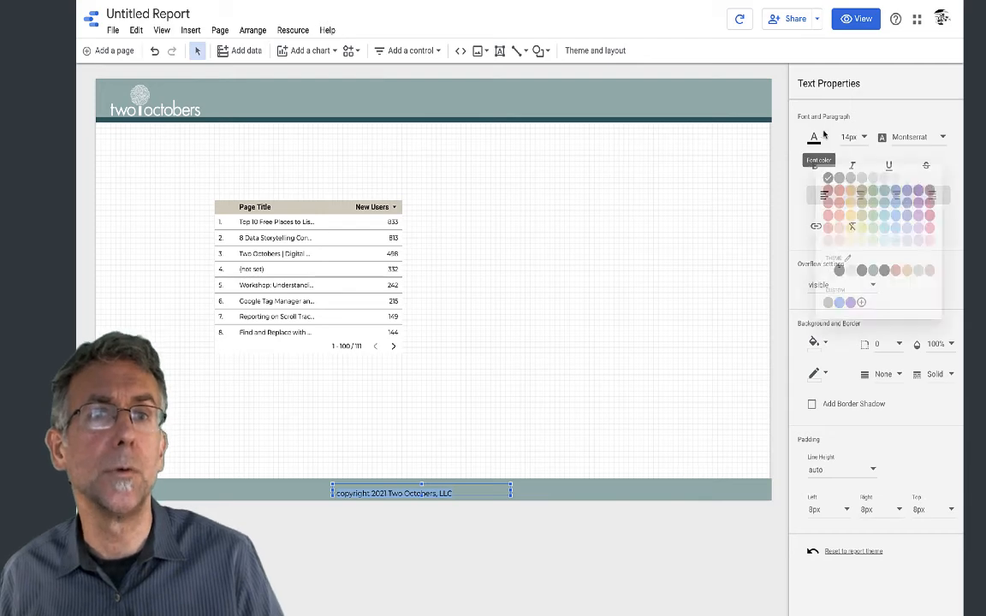
left_click(936, 161)
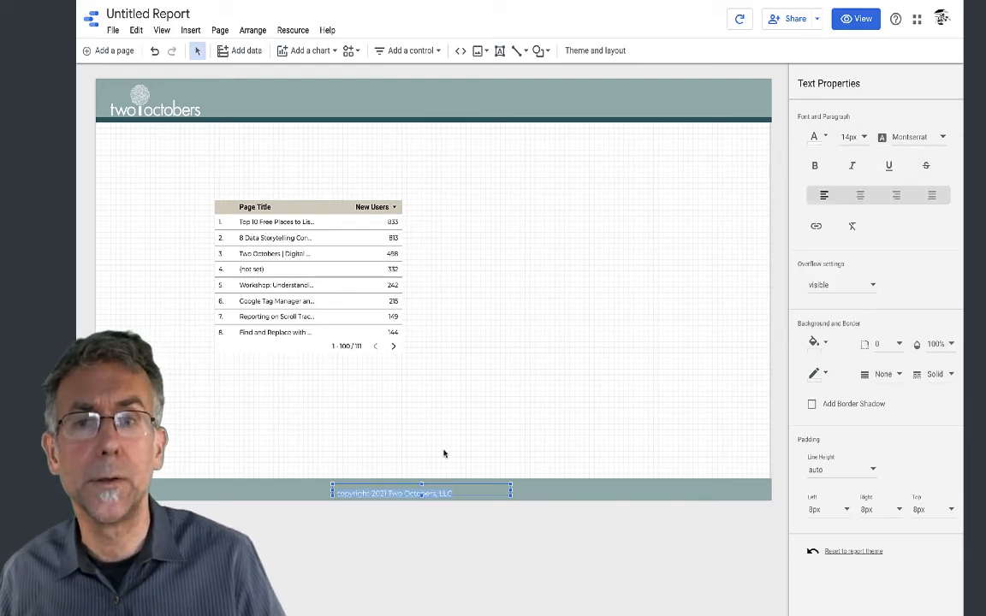
left_click(860, 196)
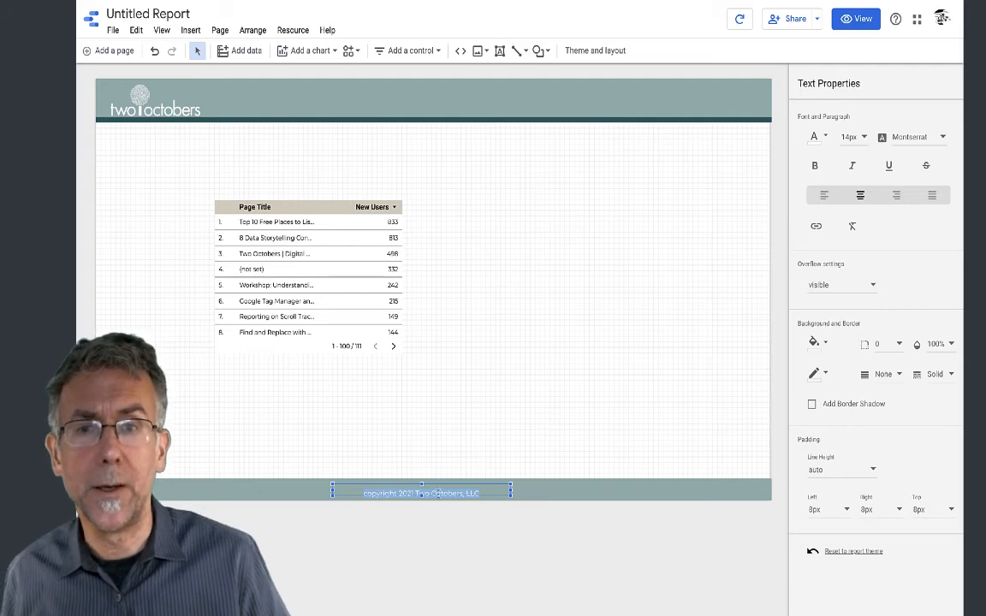
Move the copyright text up slightly in the footer band, make it report-level, and add a second page to the report.
right_click(460, 484)
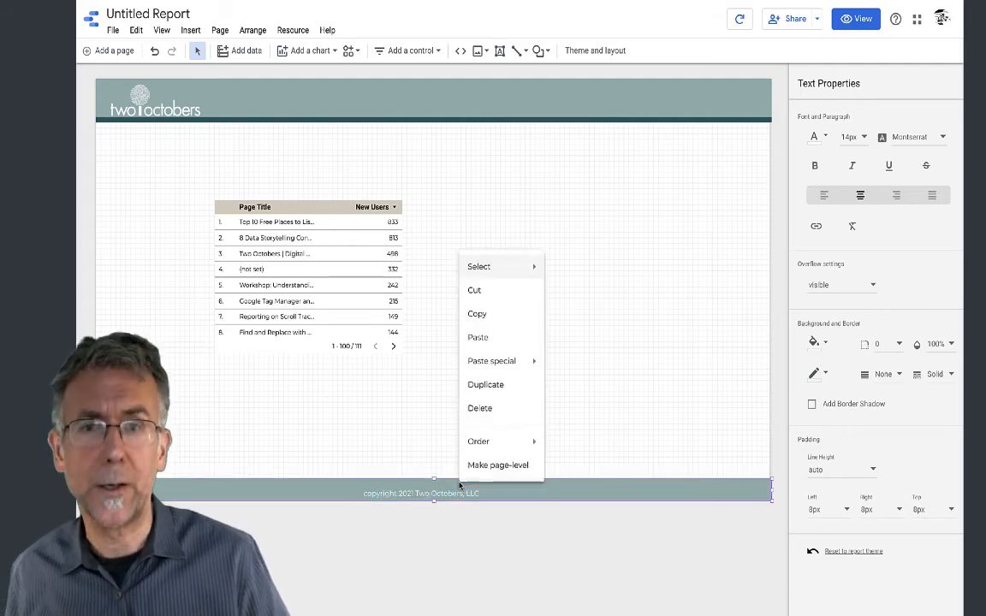
left_click(467, 465)
left_click(621, 419)
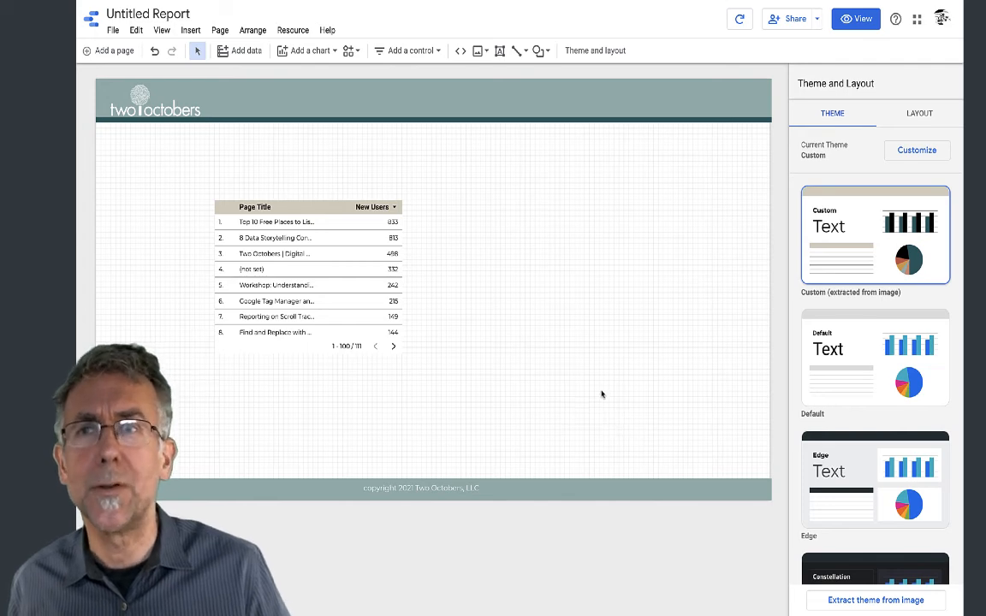
left_click(116, 51)
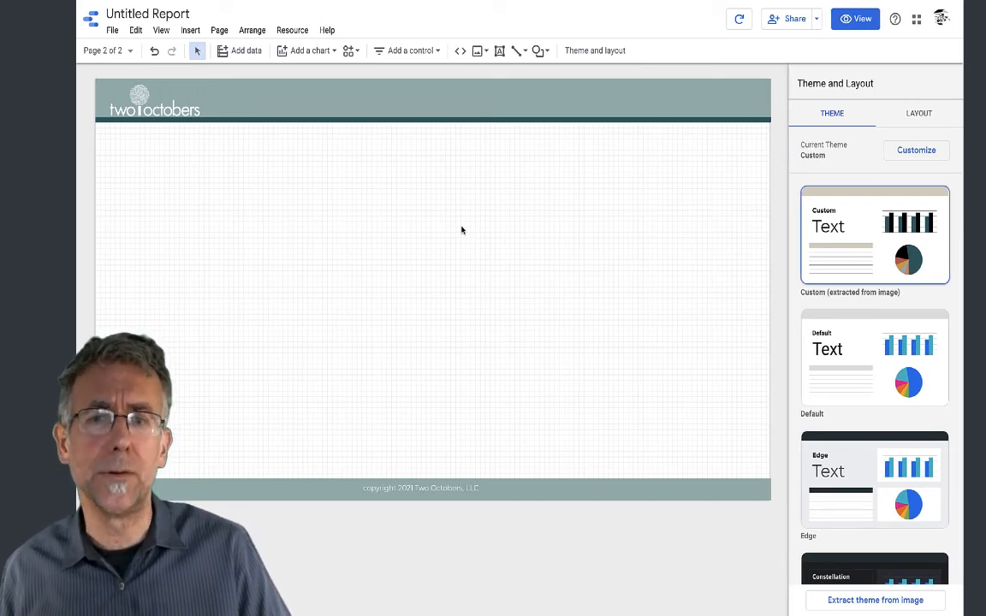
Insert a date range control at the right end of the header band and make it report-level.
left_click(192, 32)
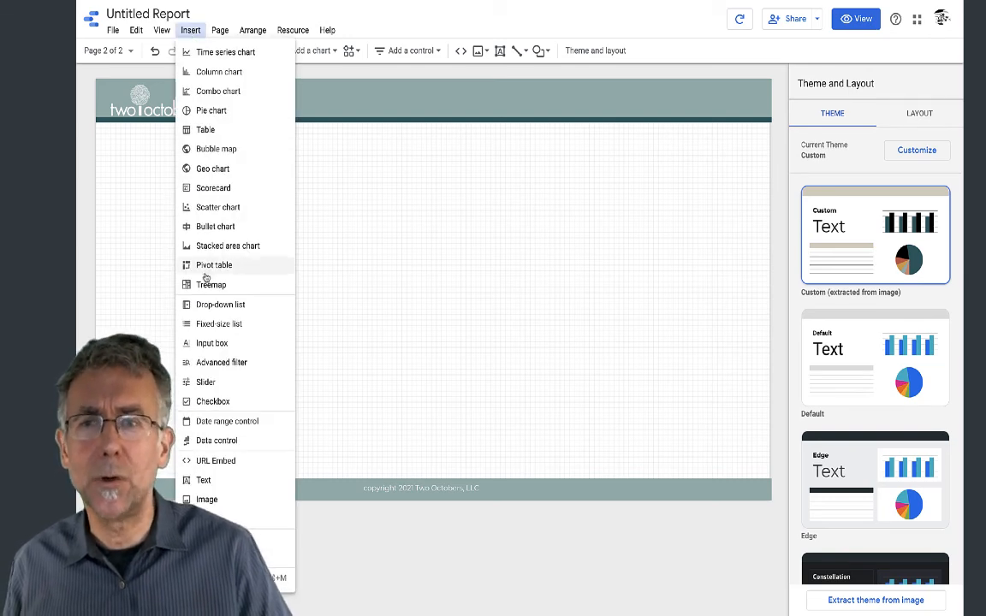
left_click(221, 423)
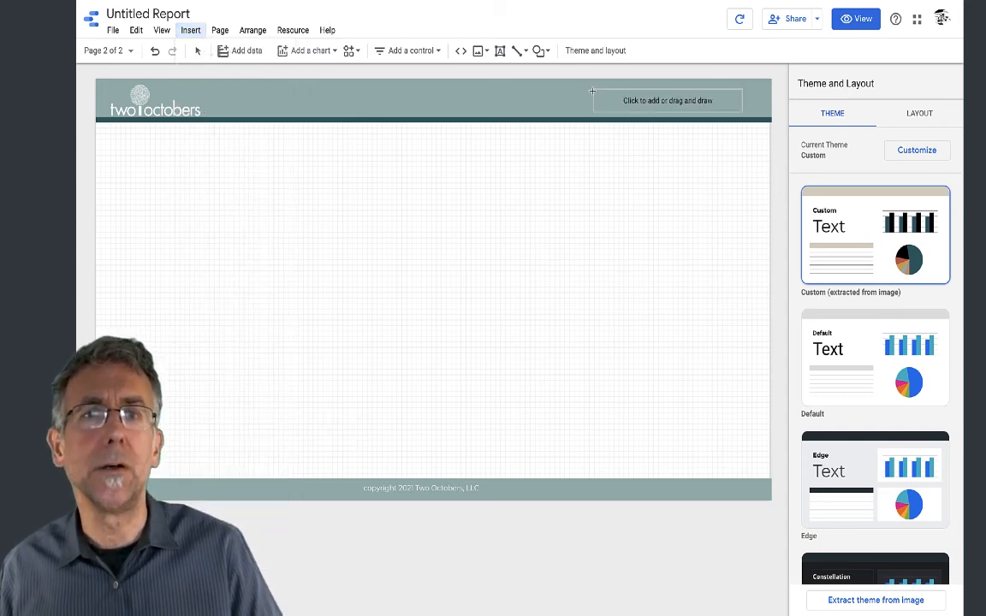
left_click(602, 89)
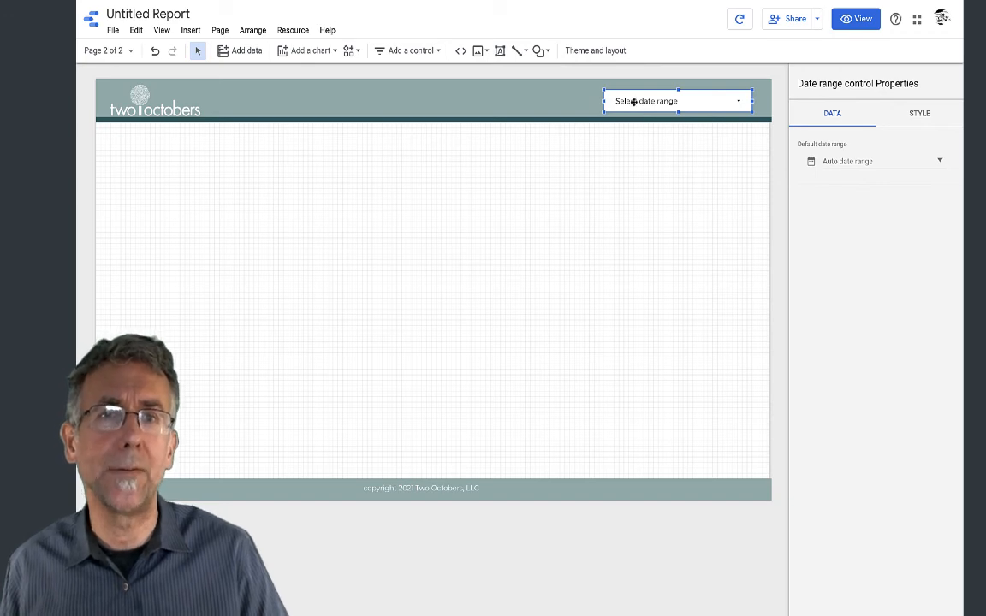
right_click(634, 101)
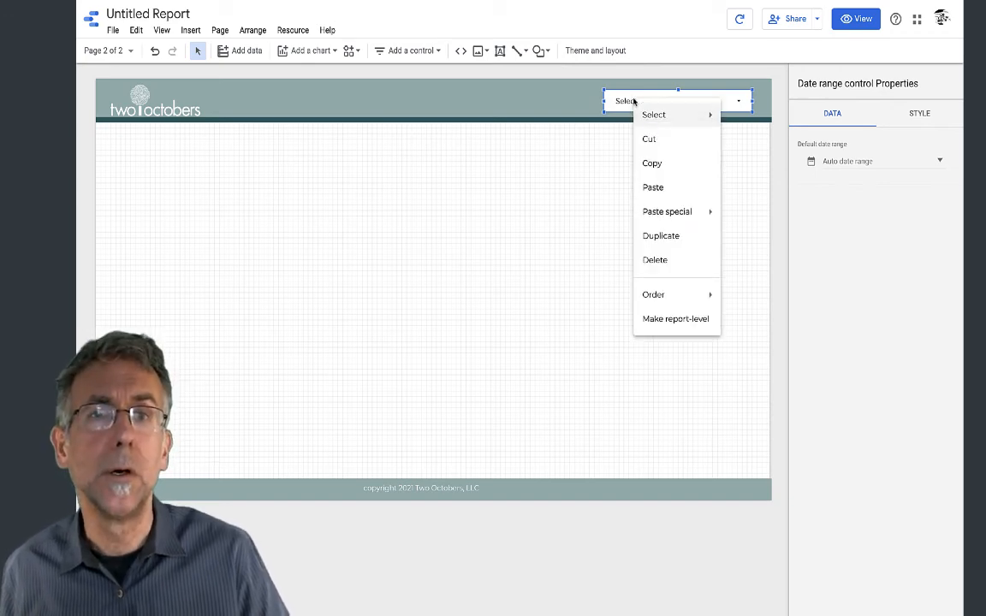
left_click(666, 321)
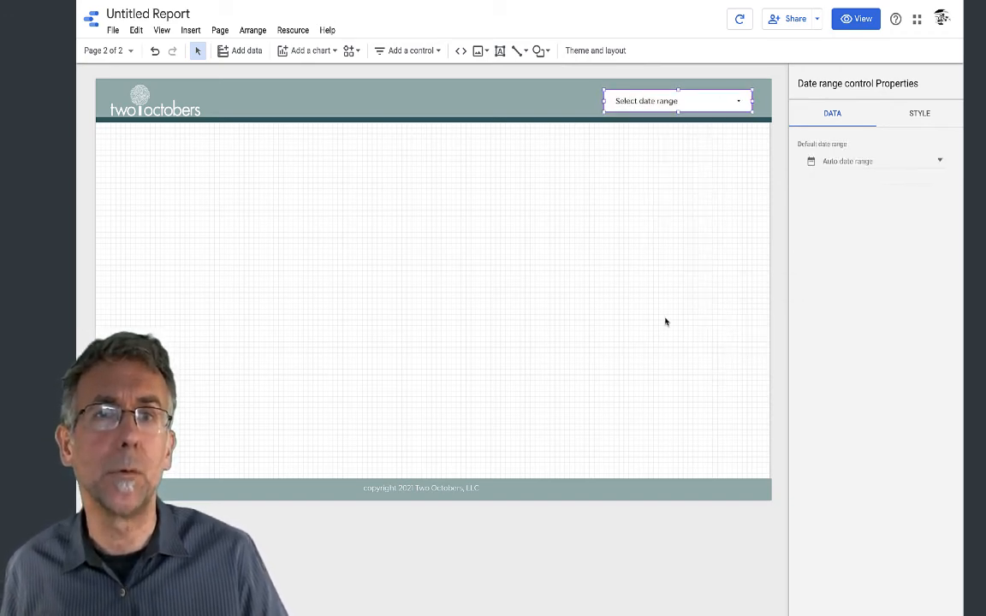
left_click(595, 259)
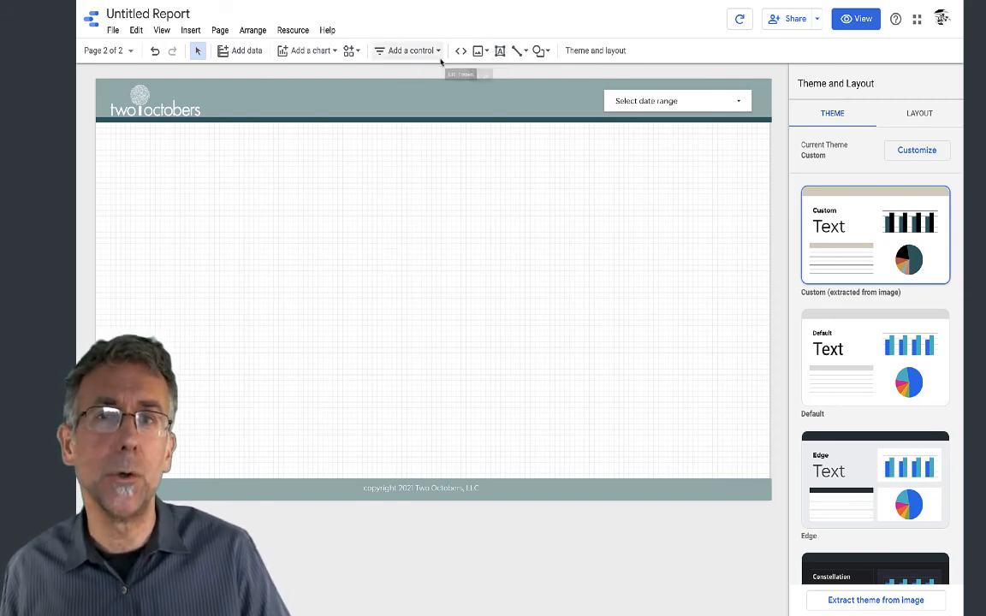
Draw a rectangle over the header's date range control, fill it with the light gray-green theme color, and nudge it upward.
left_click(539, 51)
left_click(554, 79)
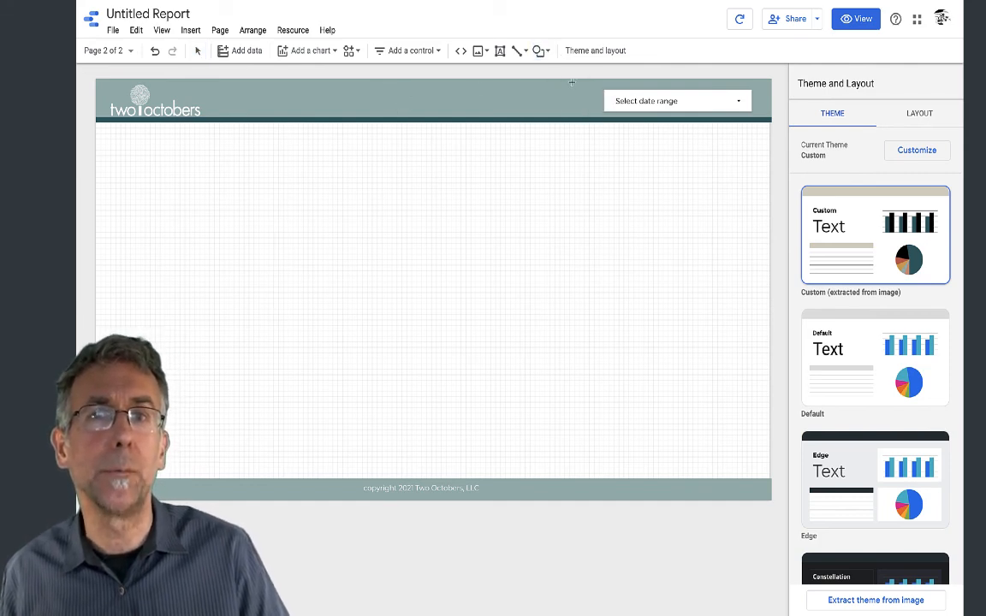
left_click_drag(578, 86, 762, 117)
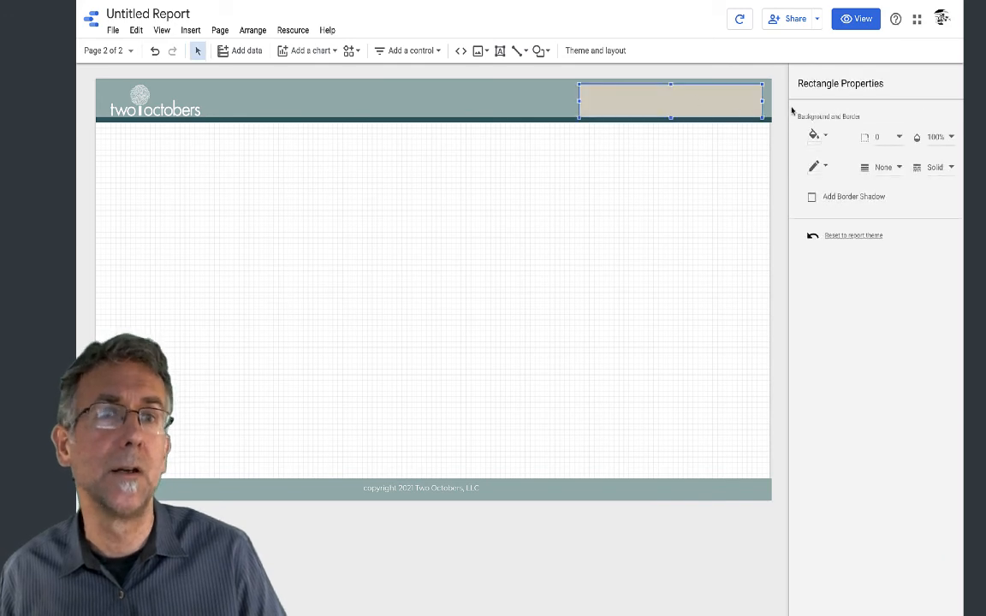
left_click(825, 137)
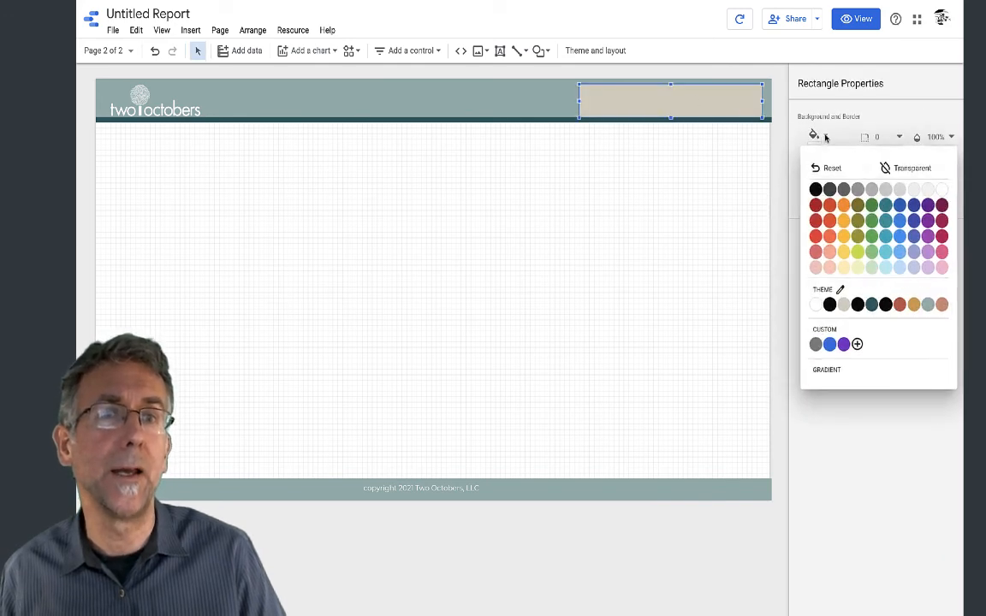
left_click(928, 306)
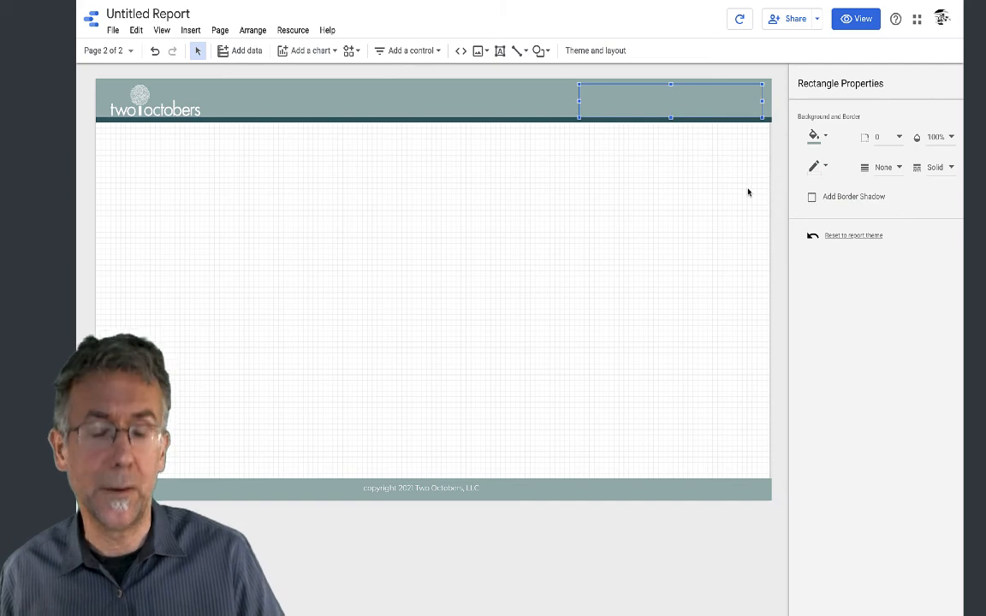
key("Up")
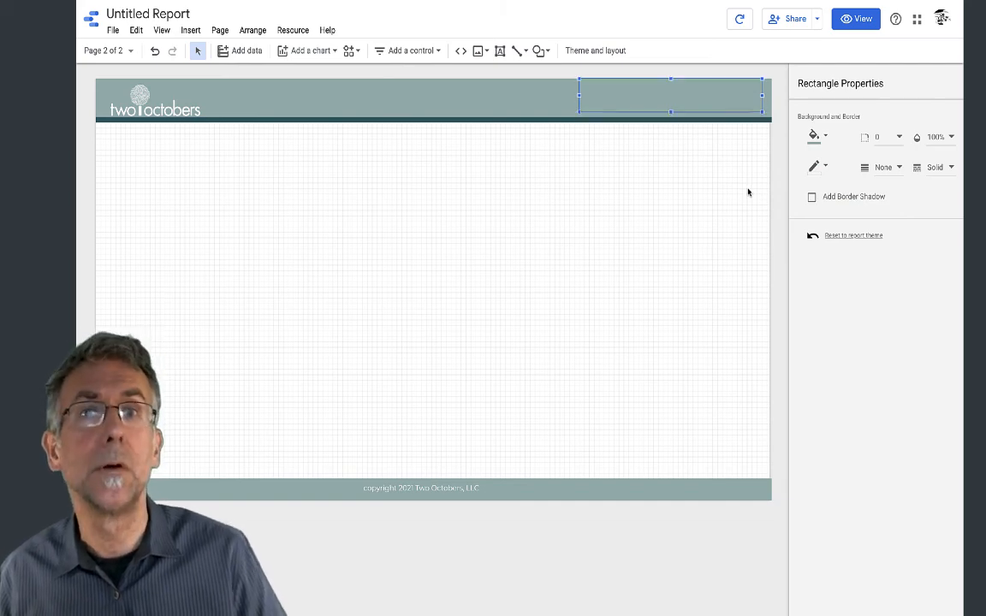
left_click(691, 200)
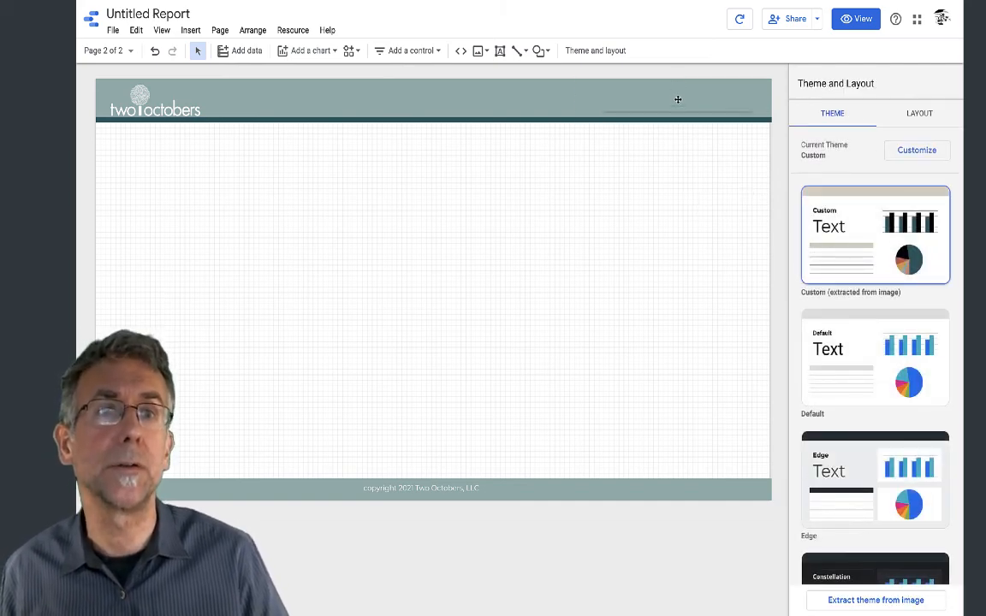
Set the border color of the rectangle covering page 2's date range control to transparent and nudge the rectangle down slightly to hide the control fully.
left_click(678, 99)
left_click(816, 166)
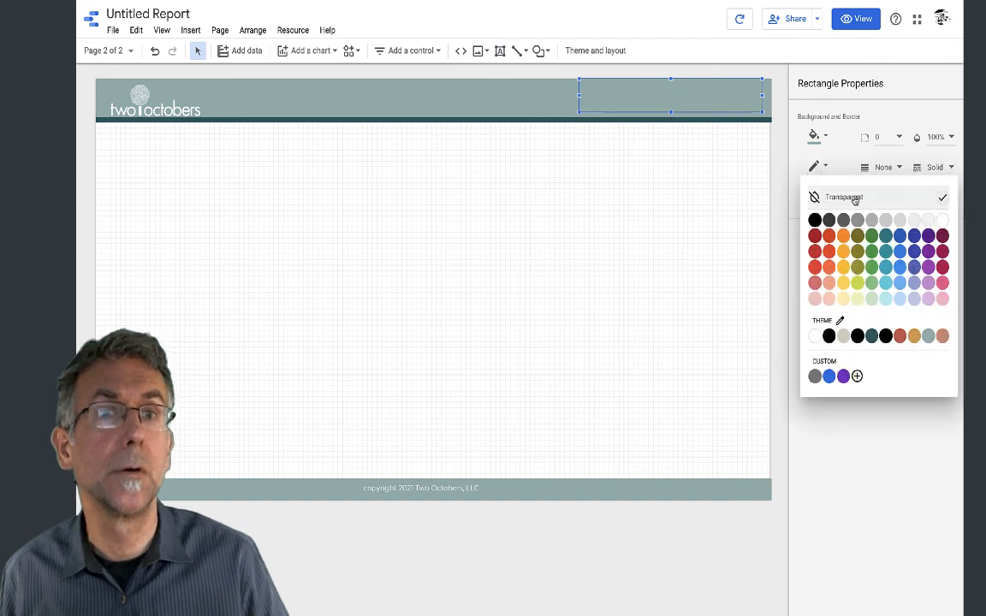
left_click(854, 198)
left_click_drag(658, 93, 658, 95)
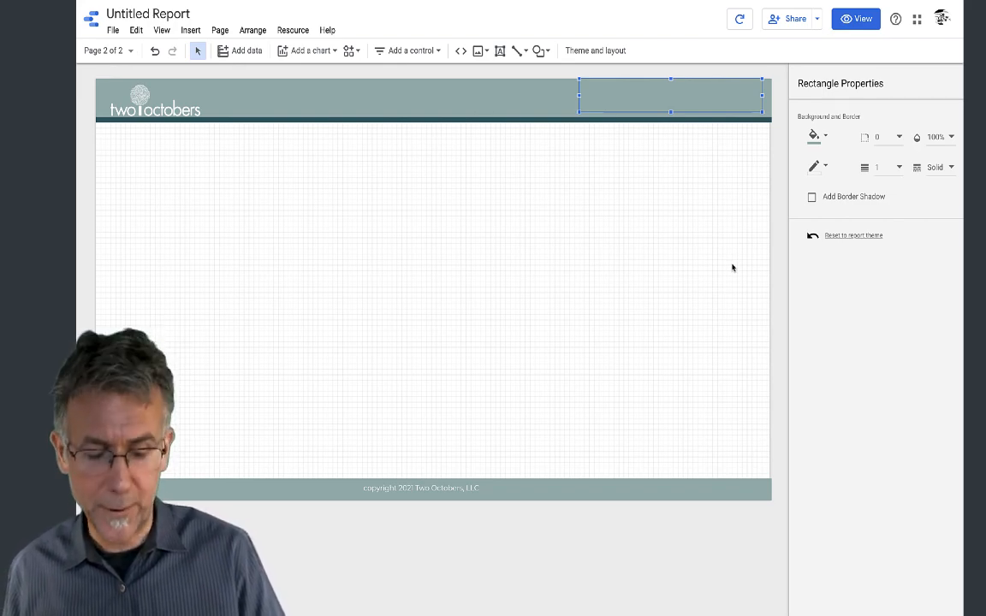
key("Down")
key("Down")
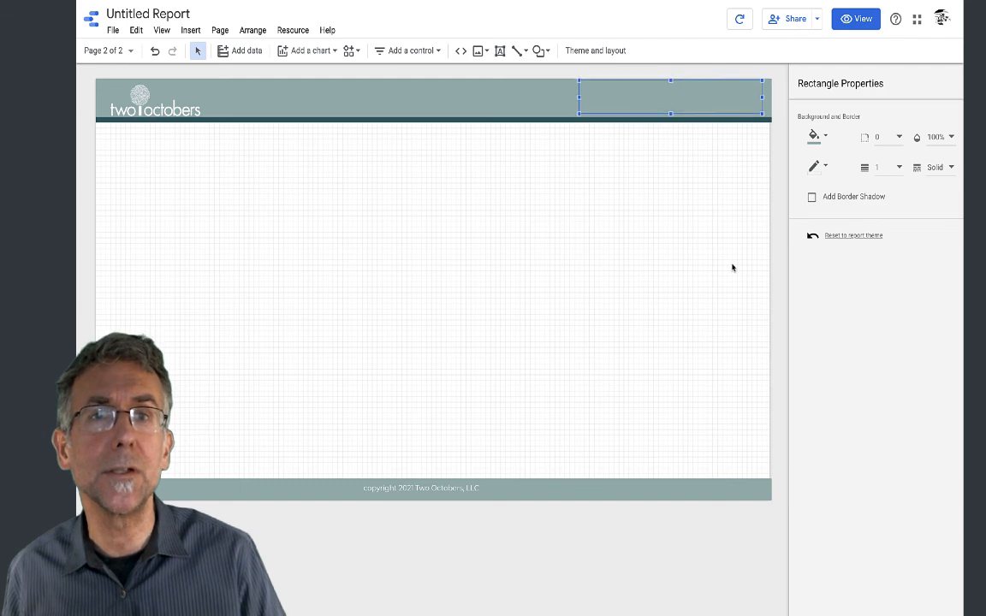
left_click(732, 268)
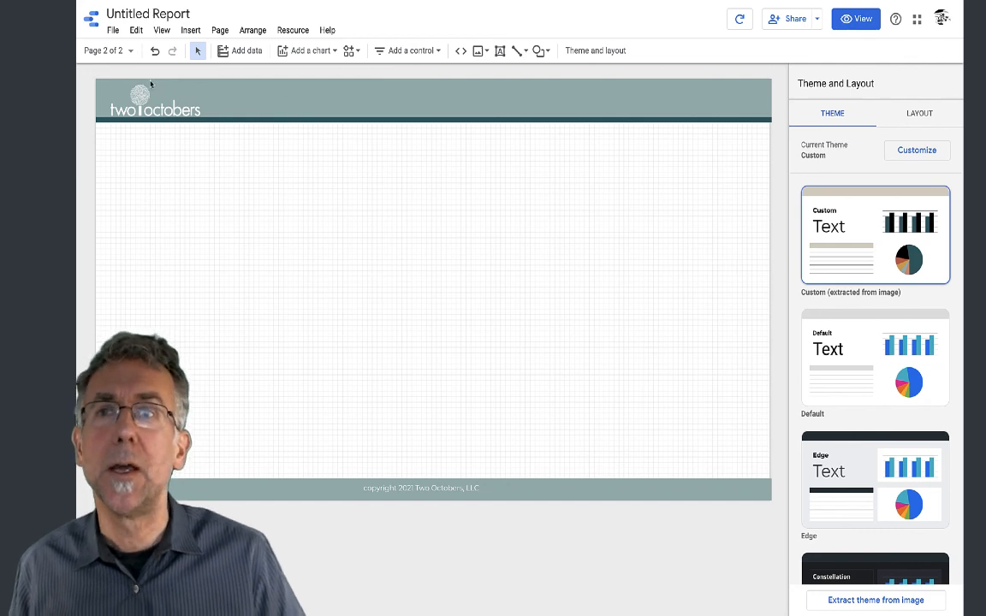
Go back to Page 1 of the report and preview it in view mode.
left_click(132, 52)
left_click(132, 106)
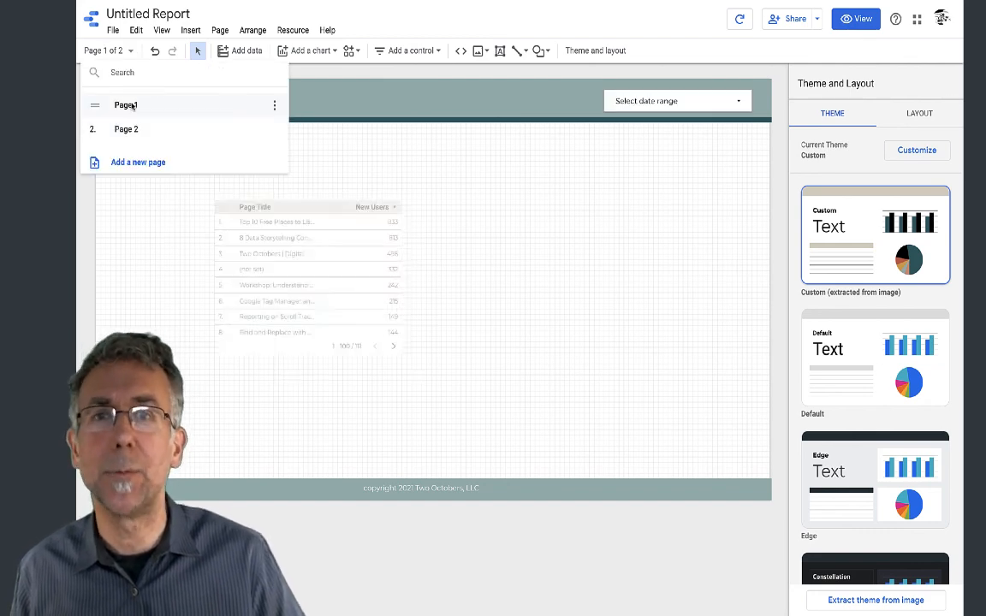
left_click(649, 321)
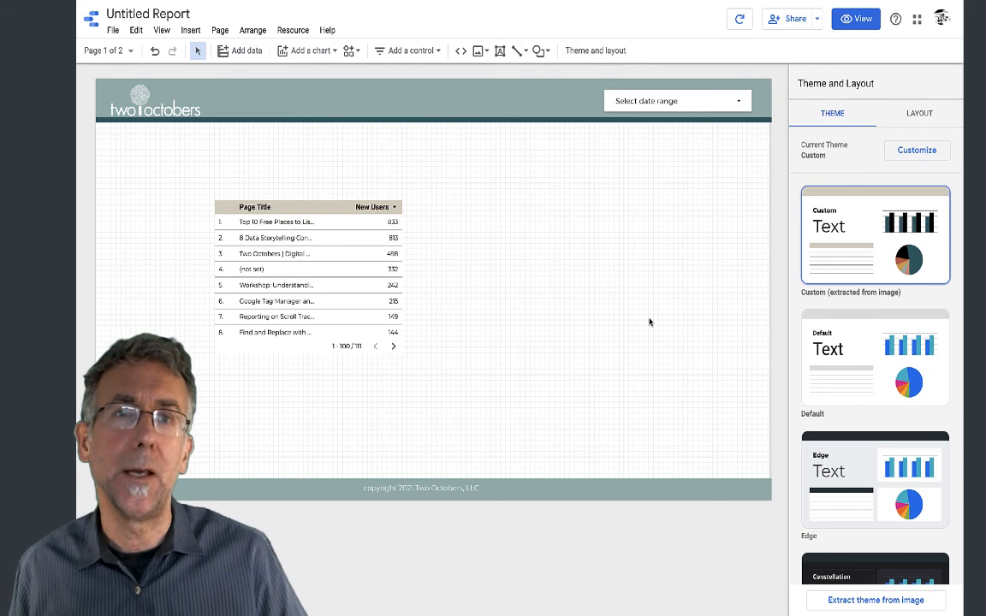
left_click(861, 18)
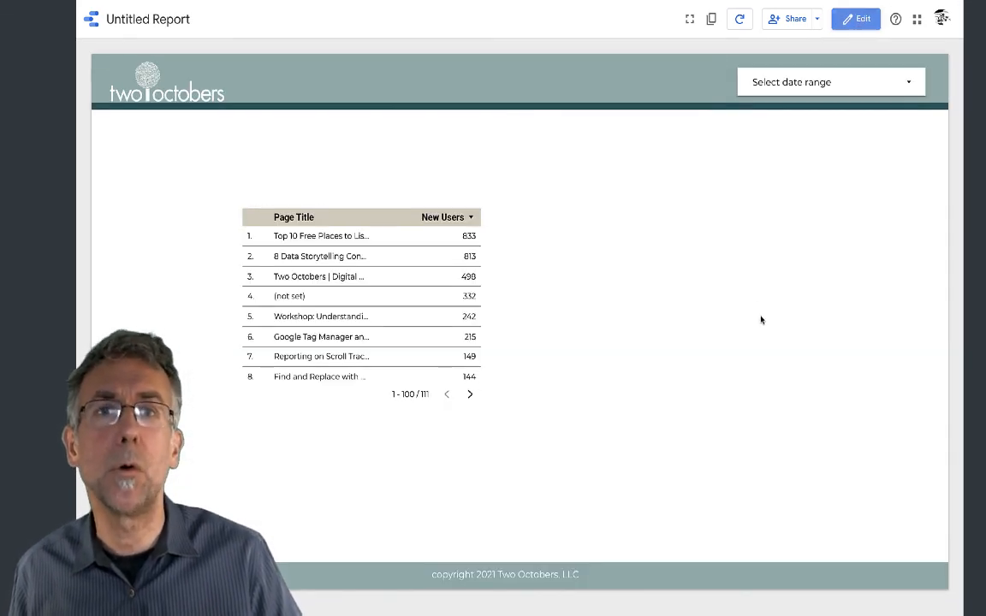